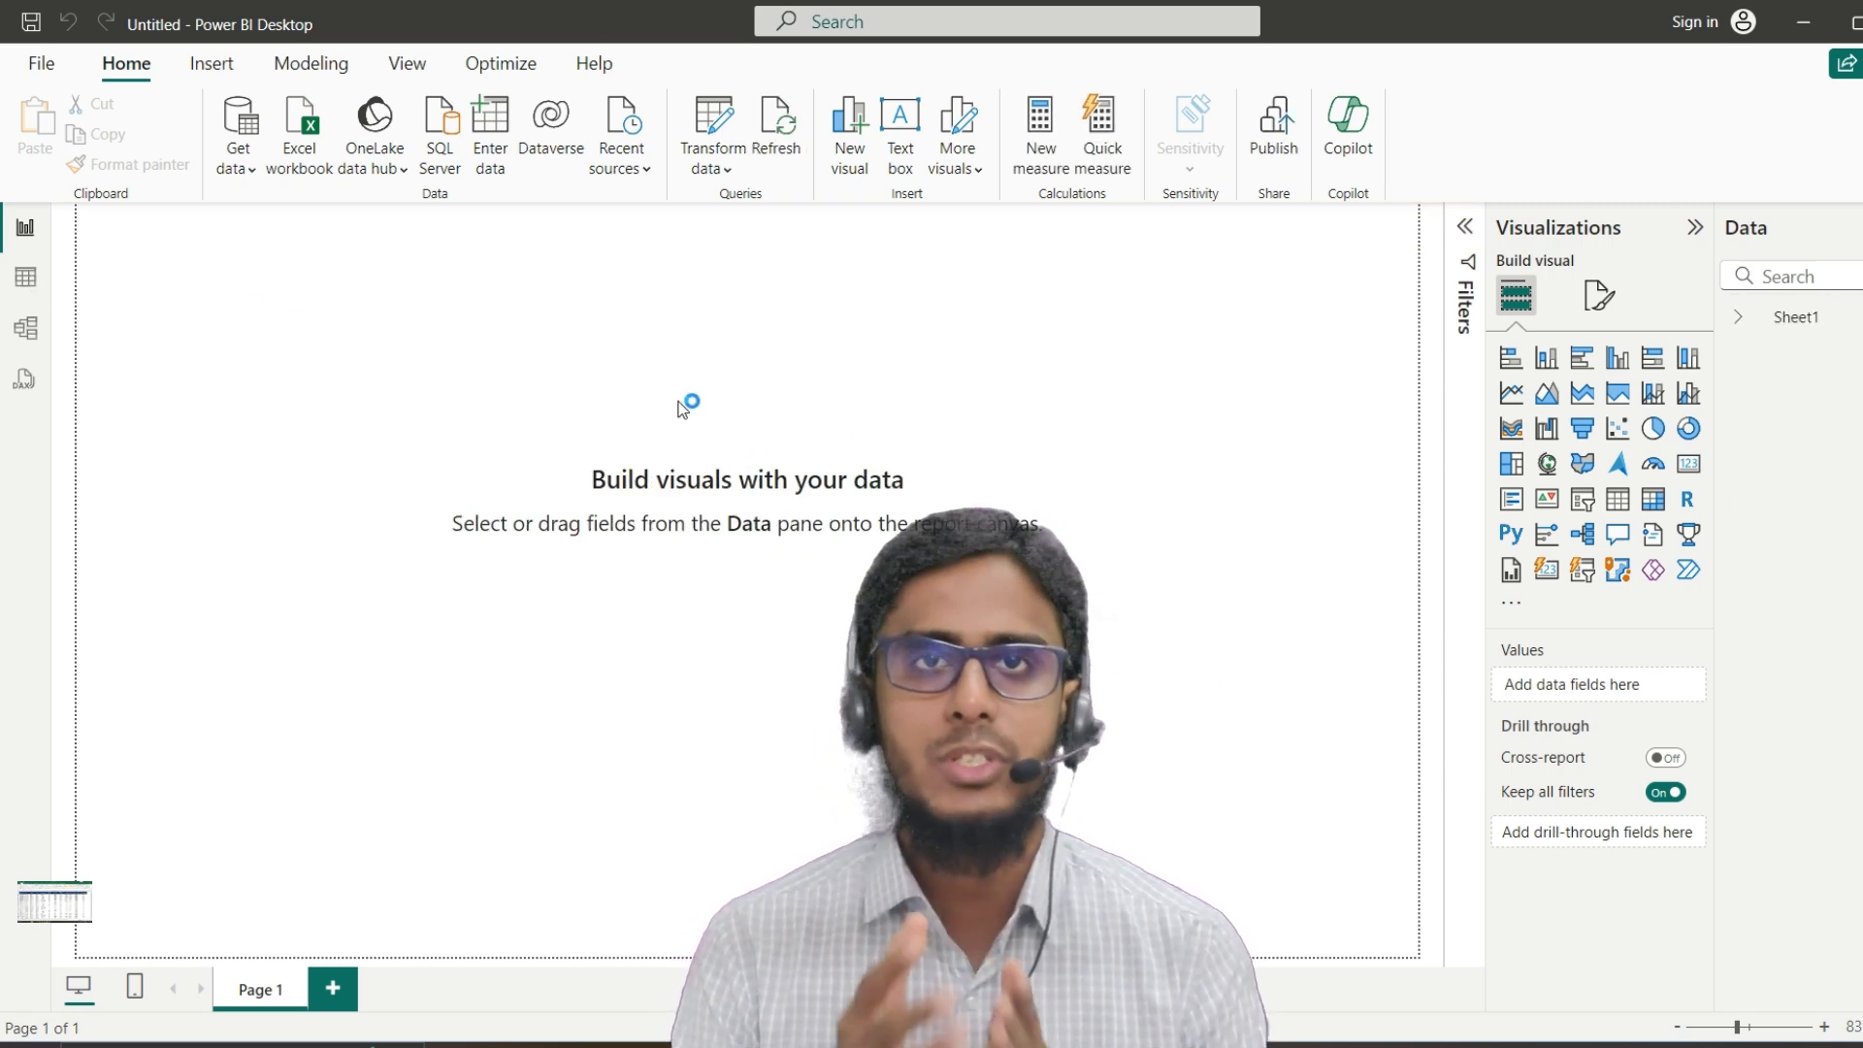
- Expand the Sheet1 table in the report's data model to view its fields
left_click(1742, 320)
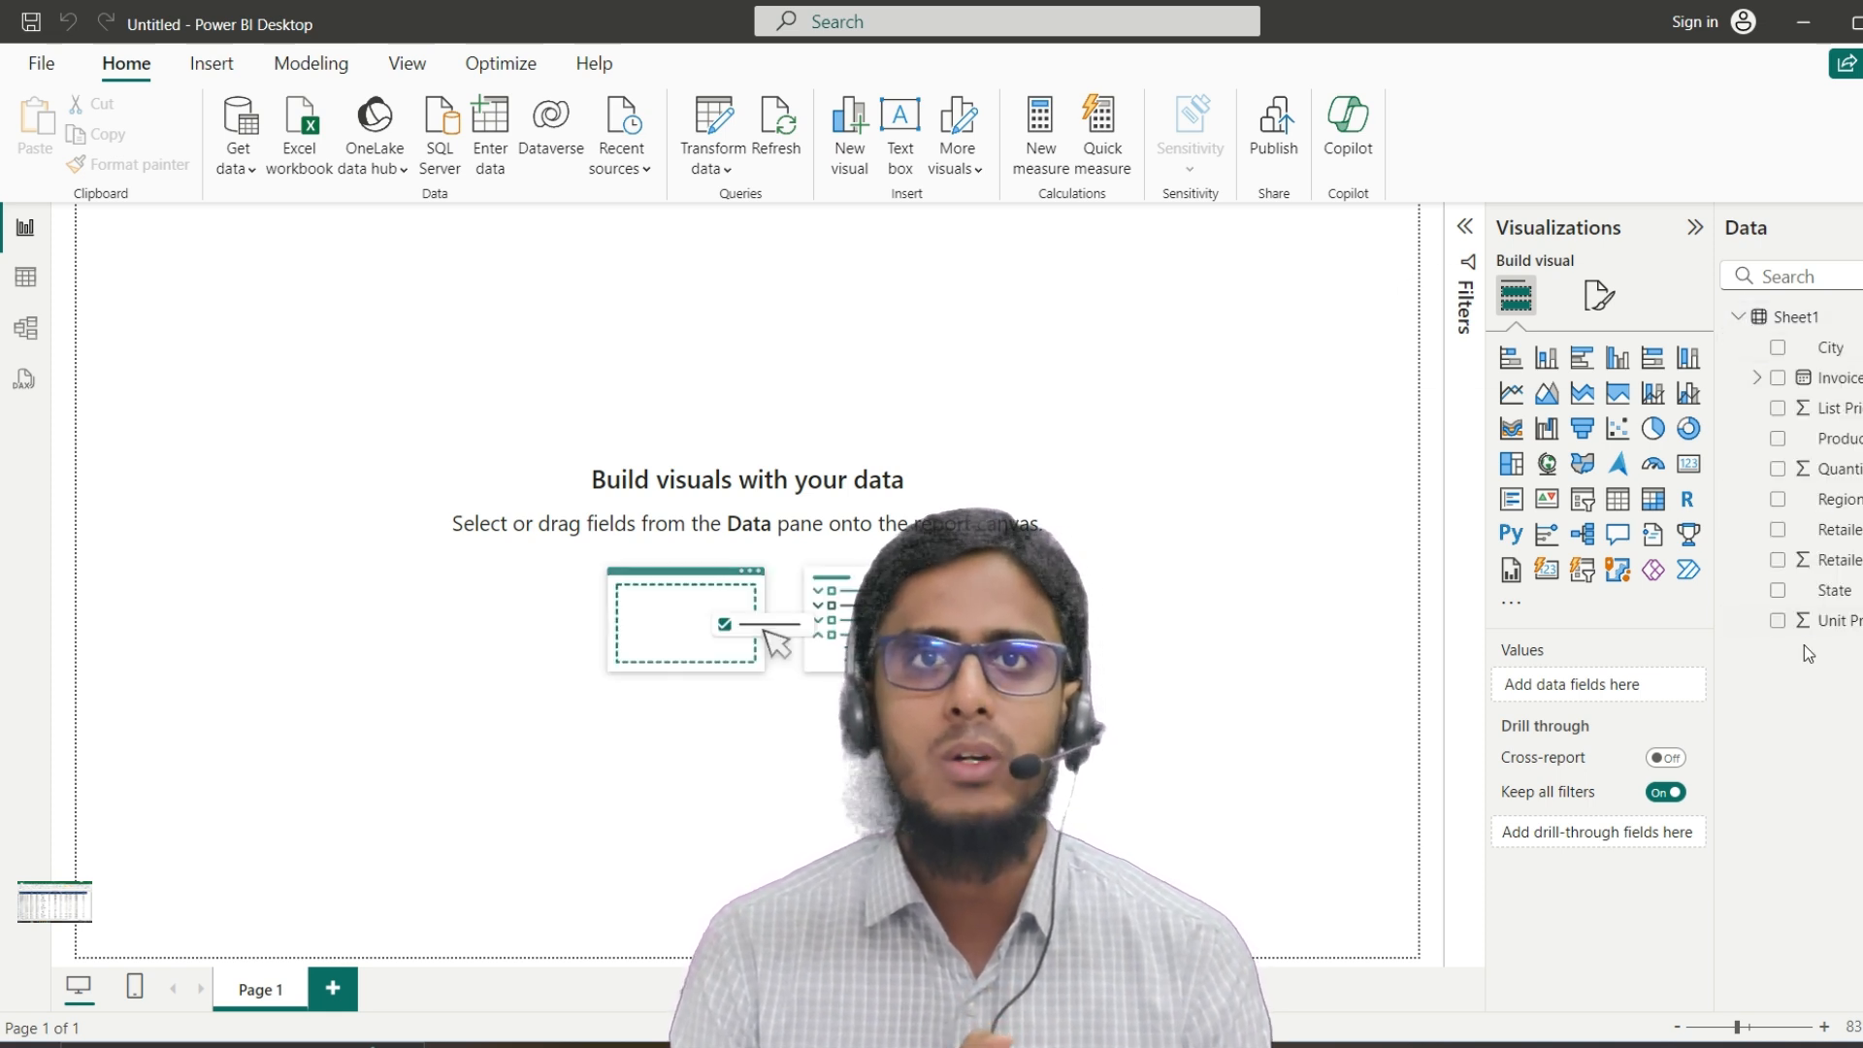
left_click(1824, 1027)
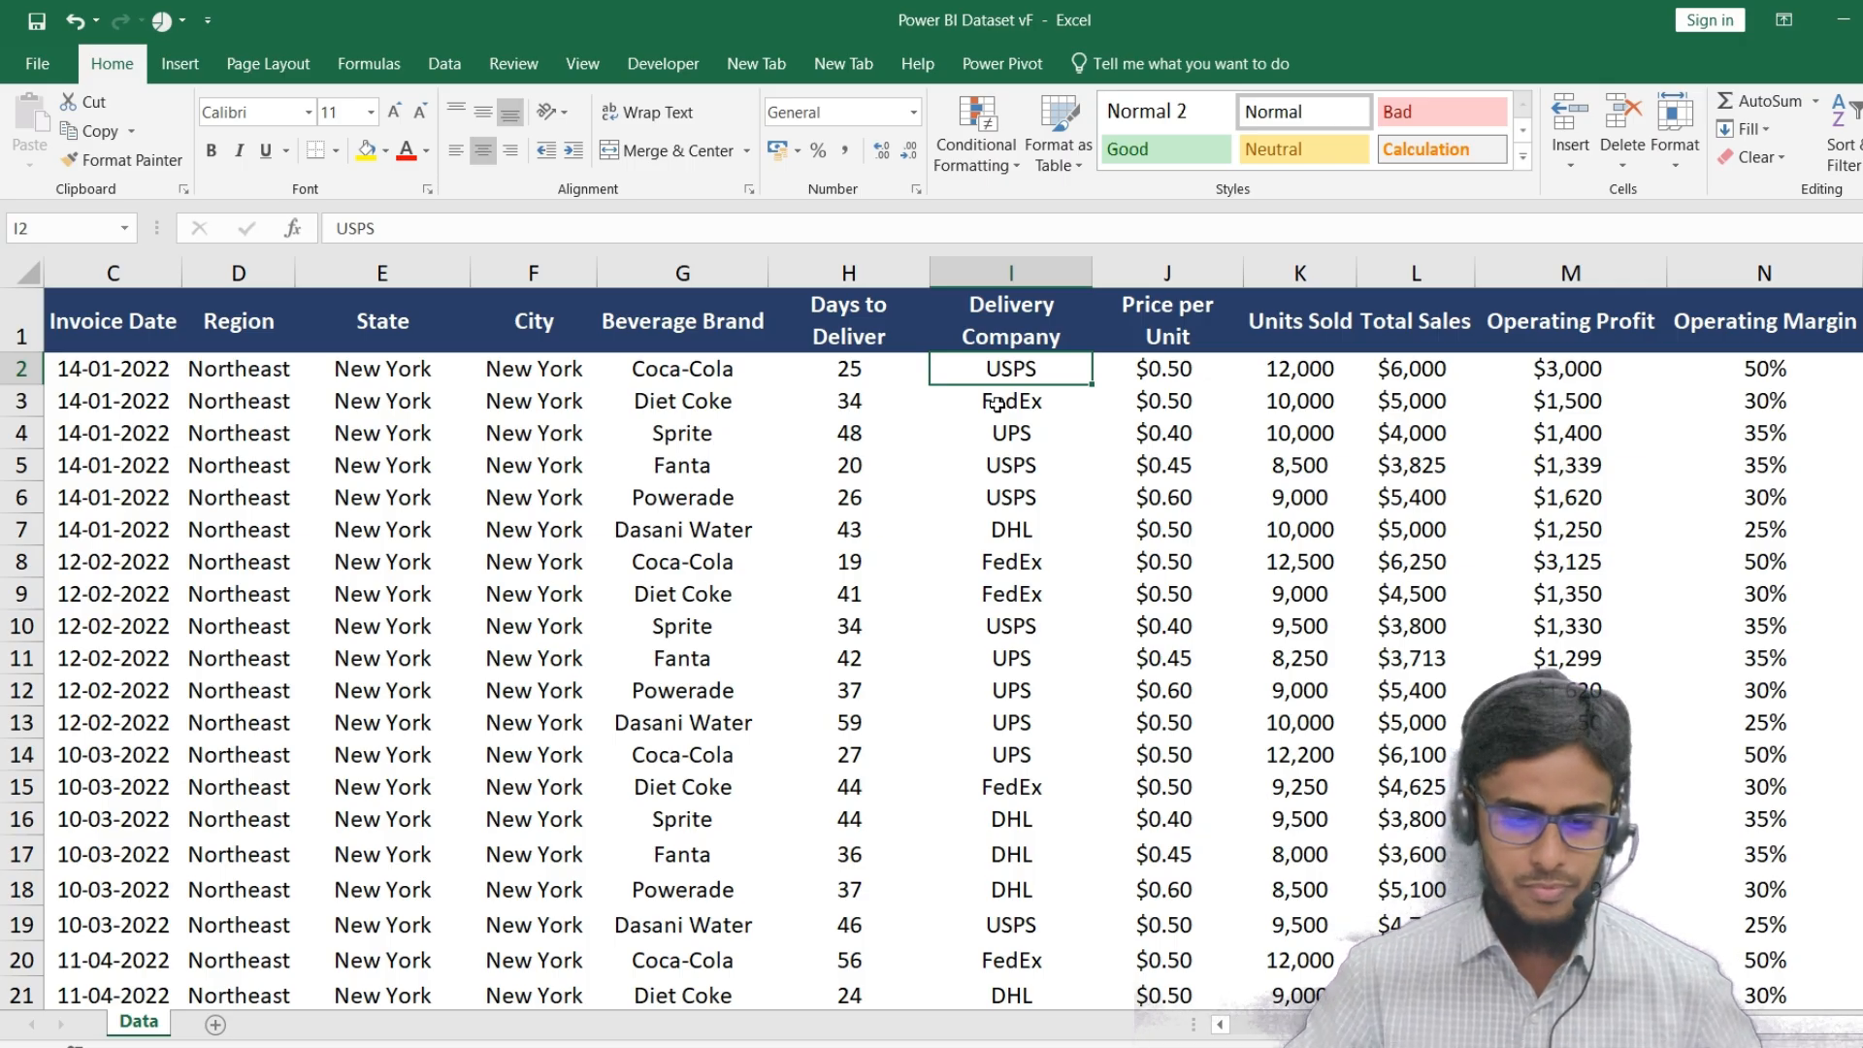
- Switch to the Power BI Dataset vF workbook in Excel and examine its columns, comparing Price per Unit, Units Sold and Total Sales
left_click(875, 444)
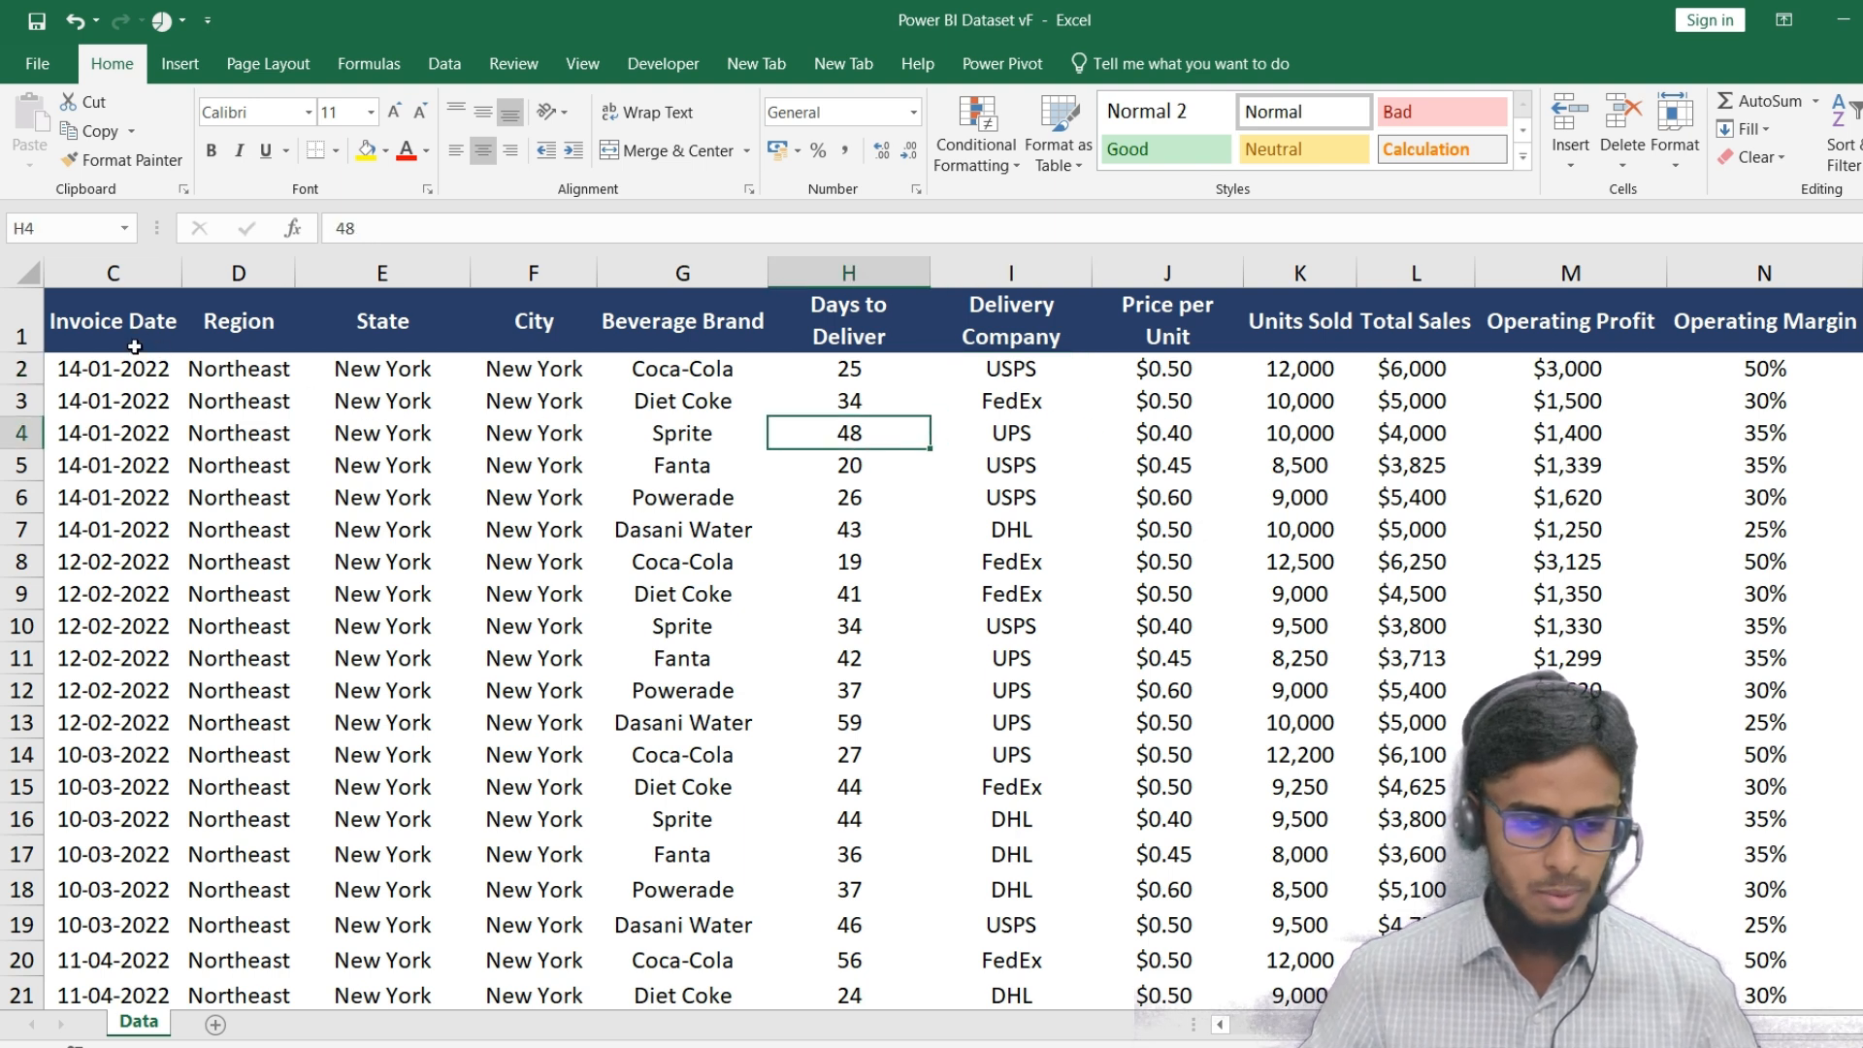
left_click(402, 336)
left_click(695, 324)
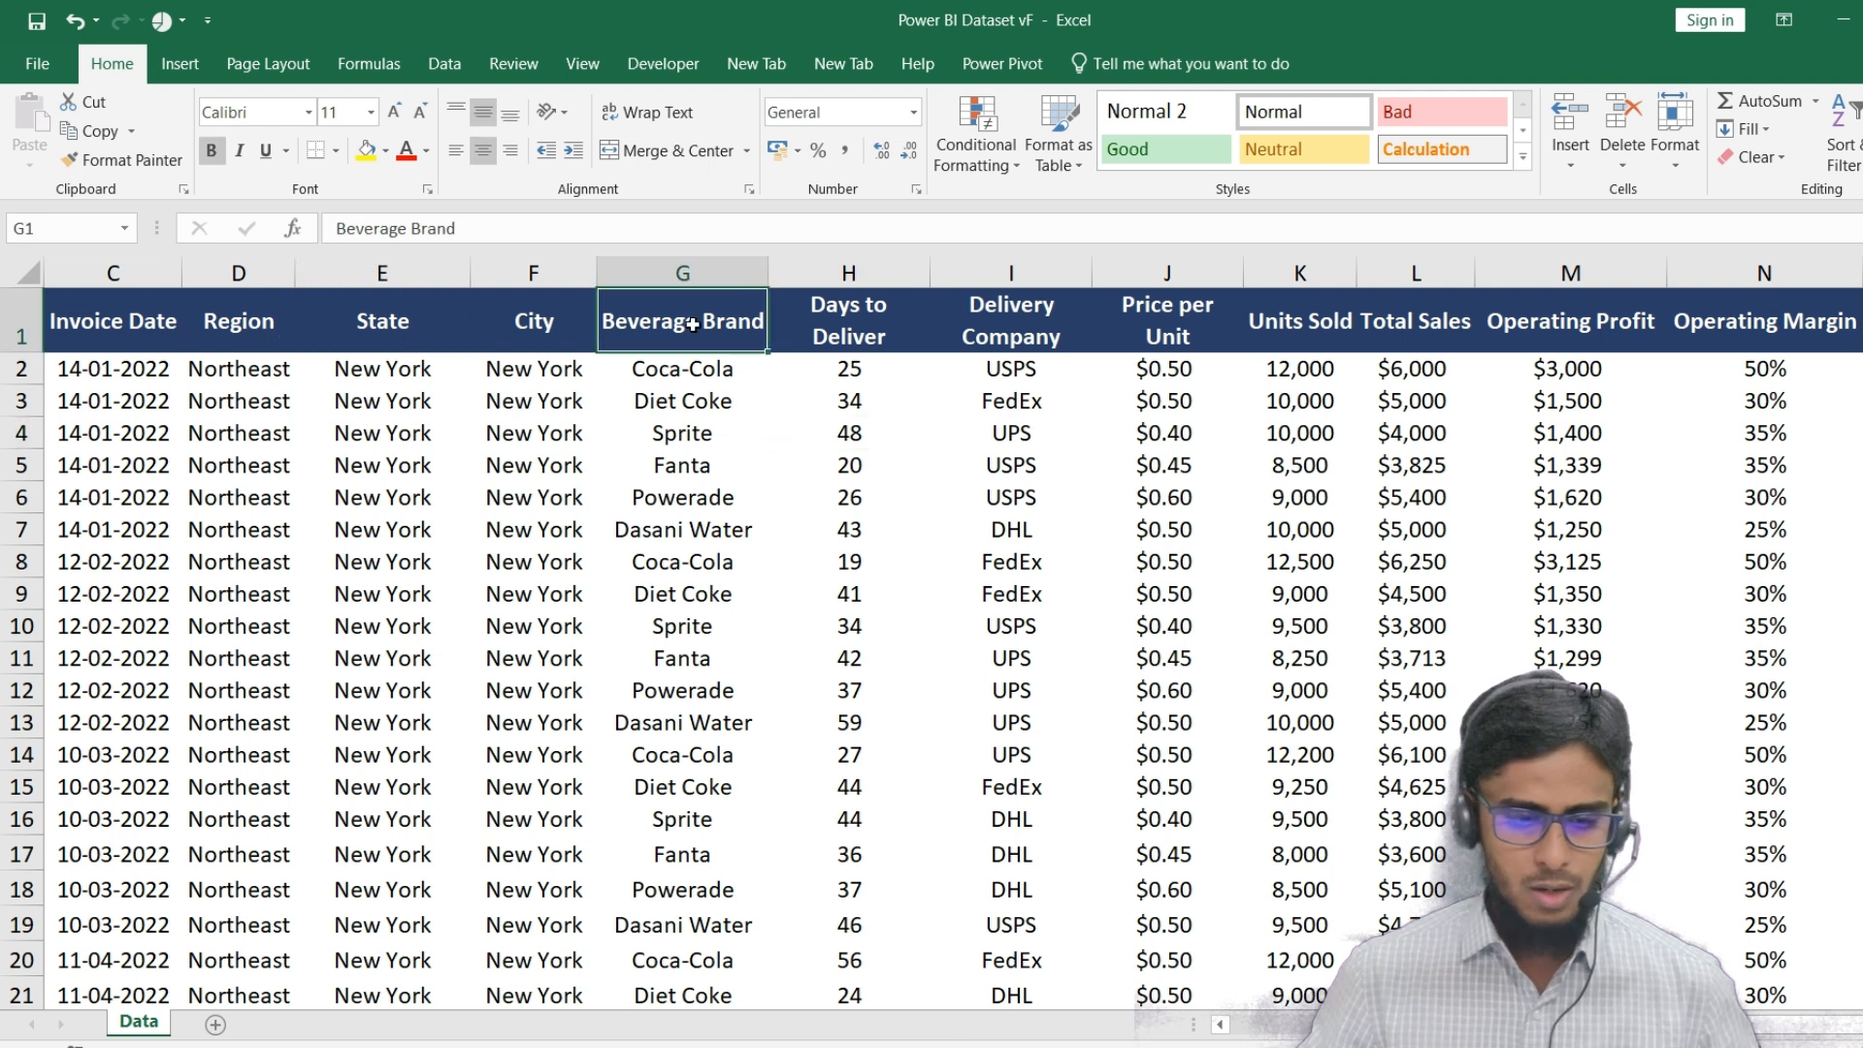
left_click(1164, 331)
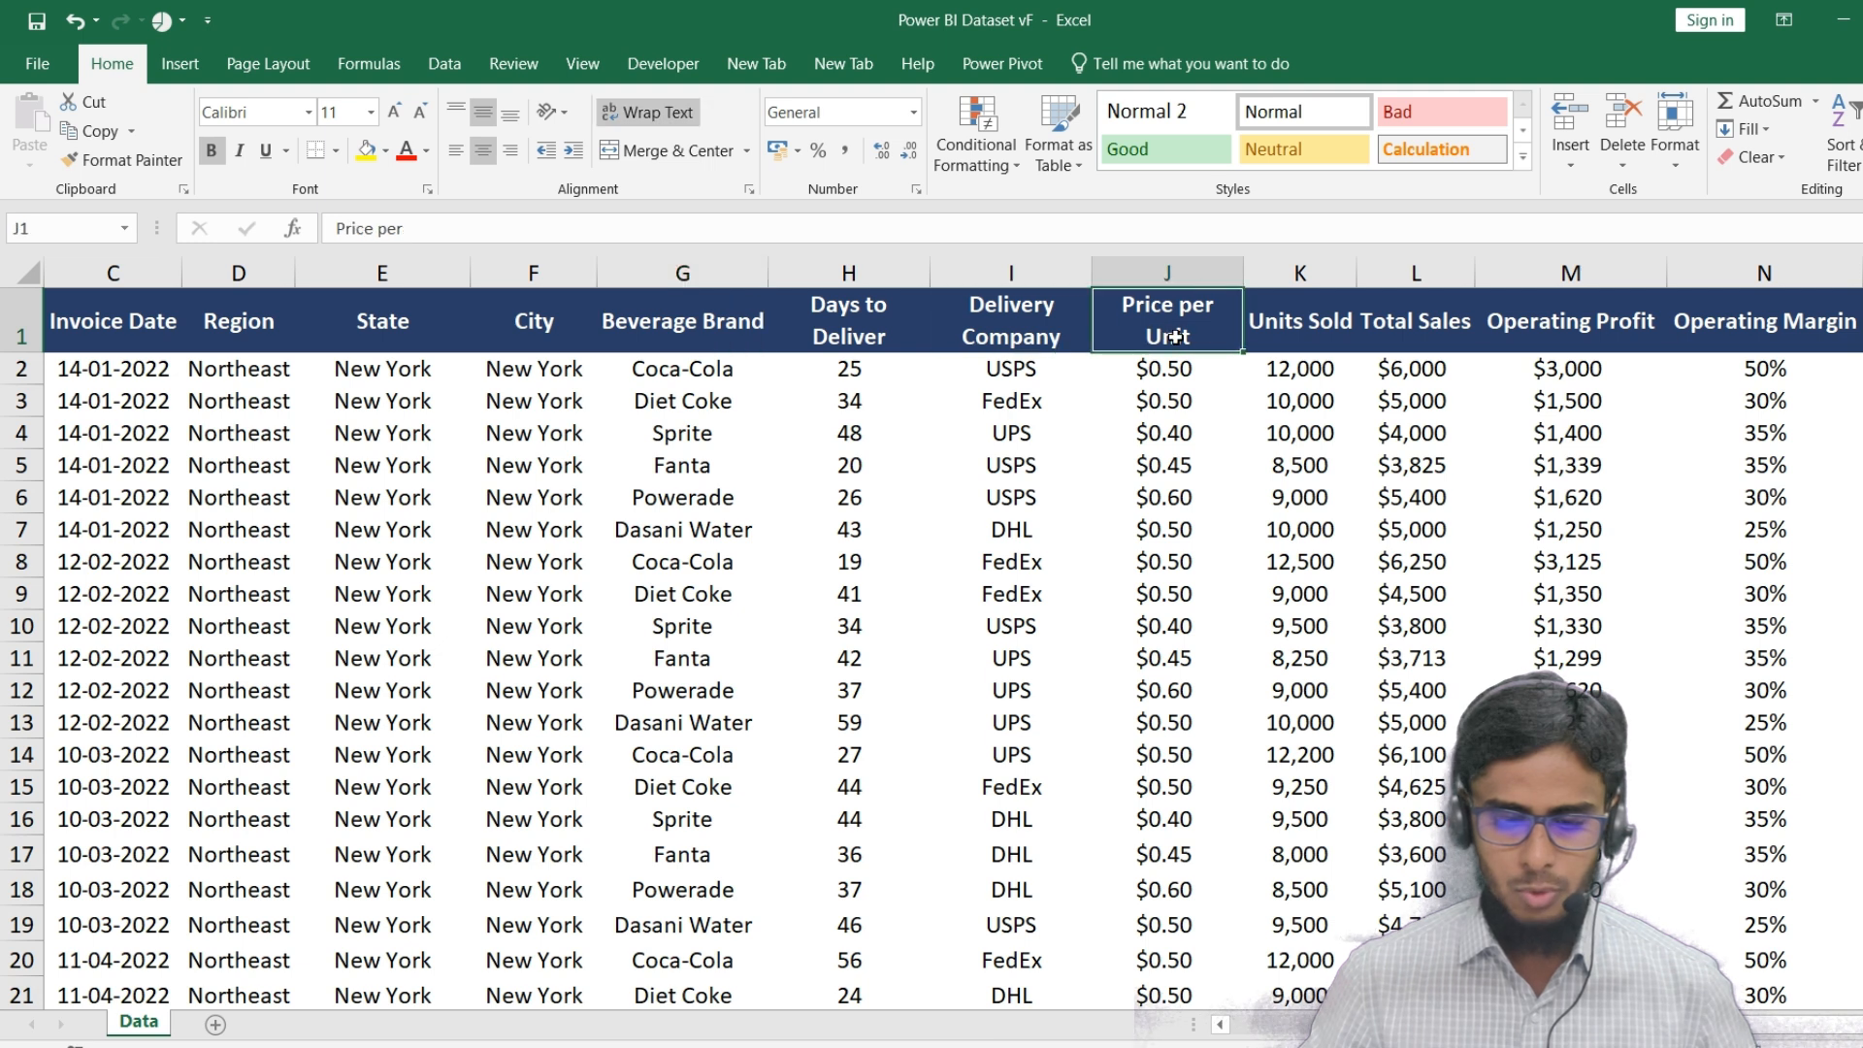
left_click(1315, 342)
left_click(1411, 331)
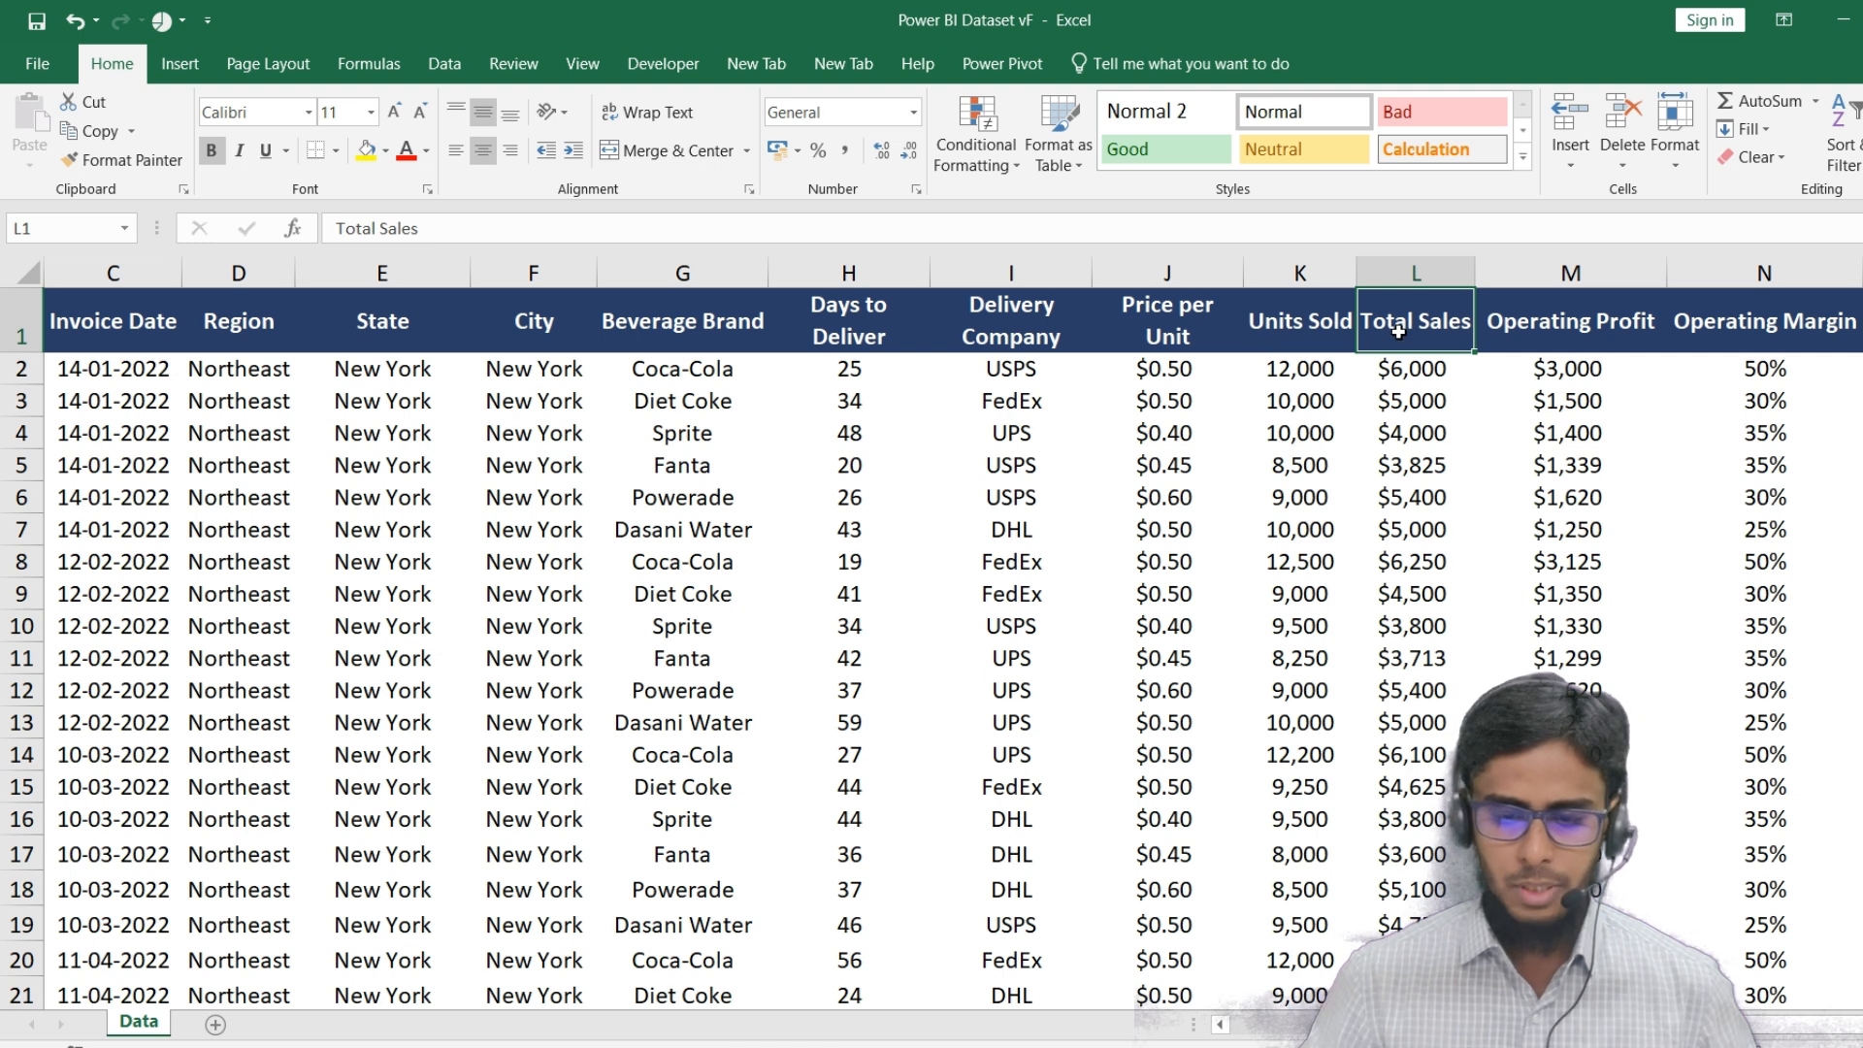
left_click(1290, 335)
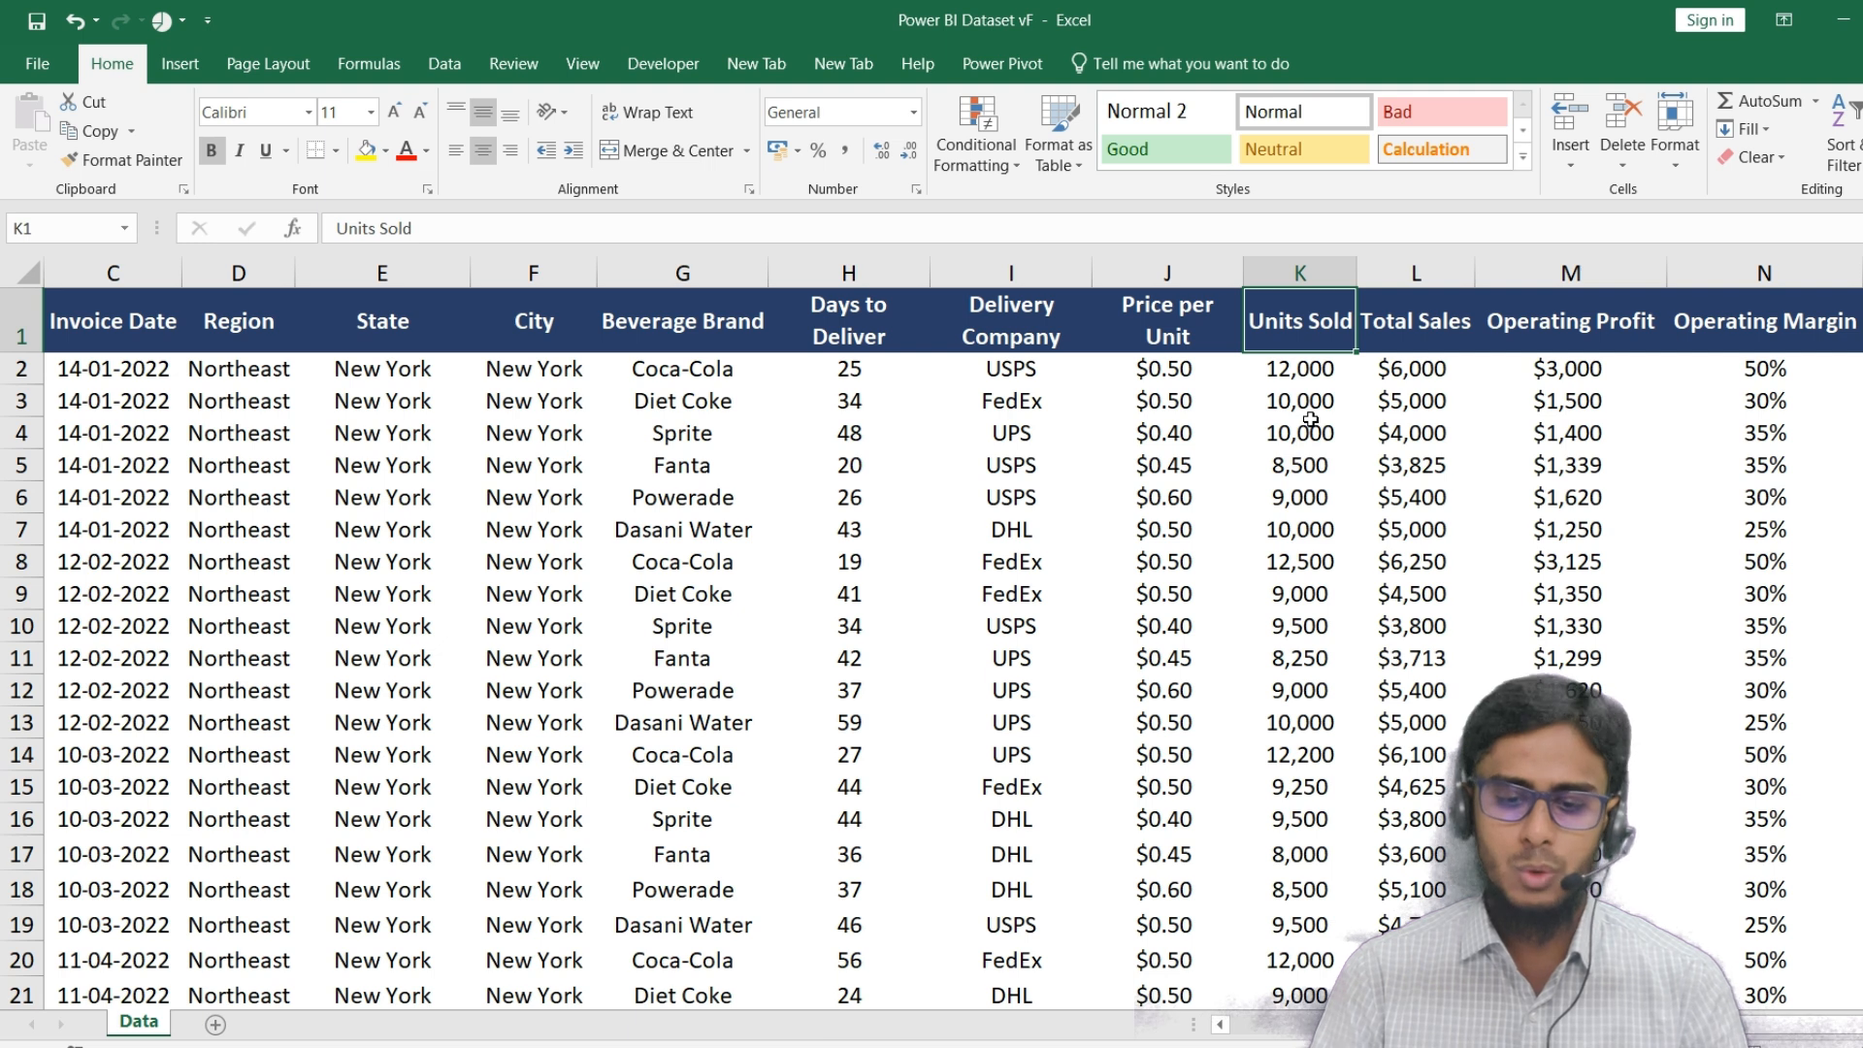
left_click(1408, 273)
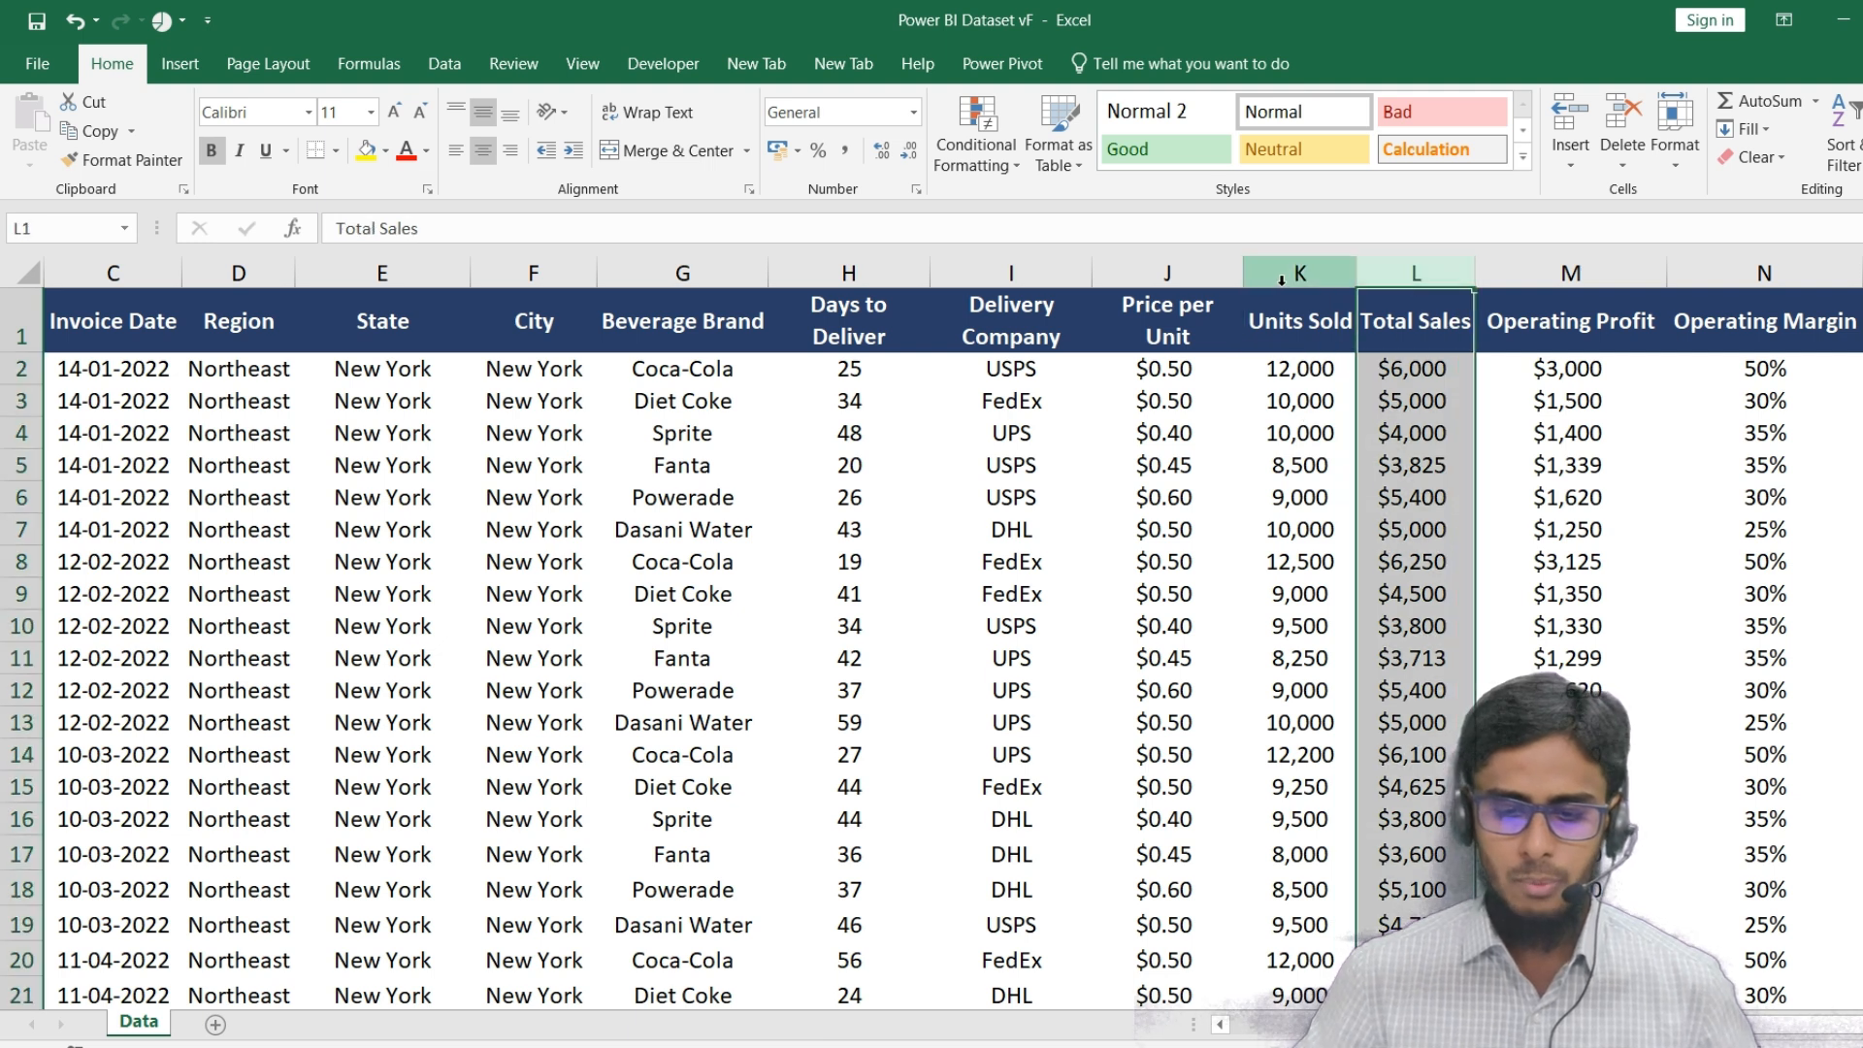
left_click(1279, 283)
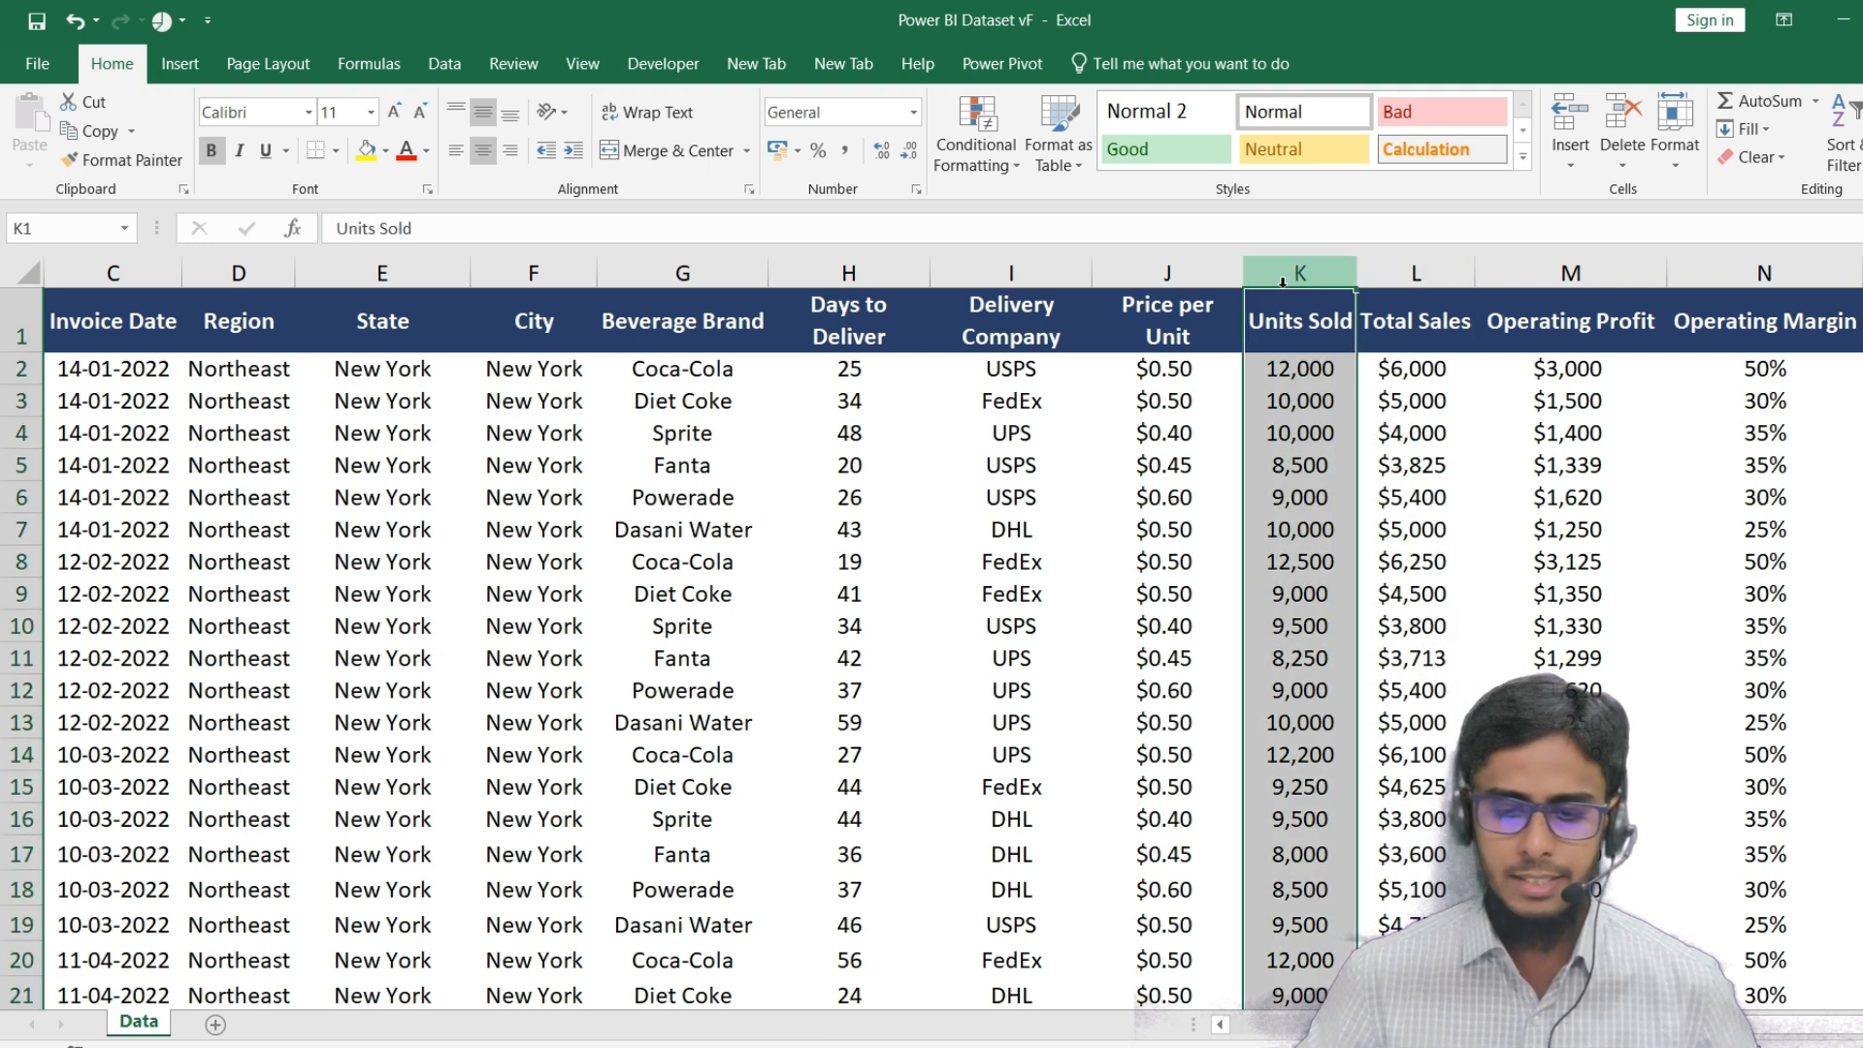
left_click(1409, 277)
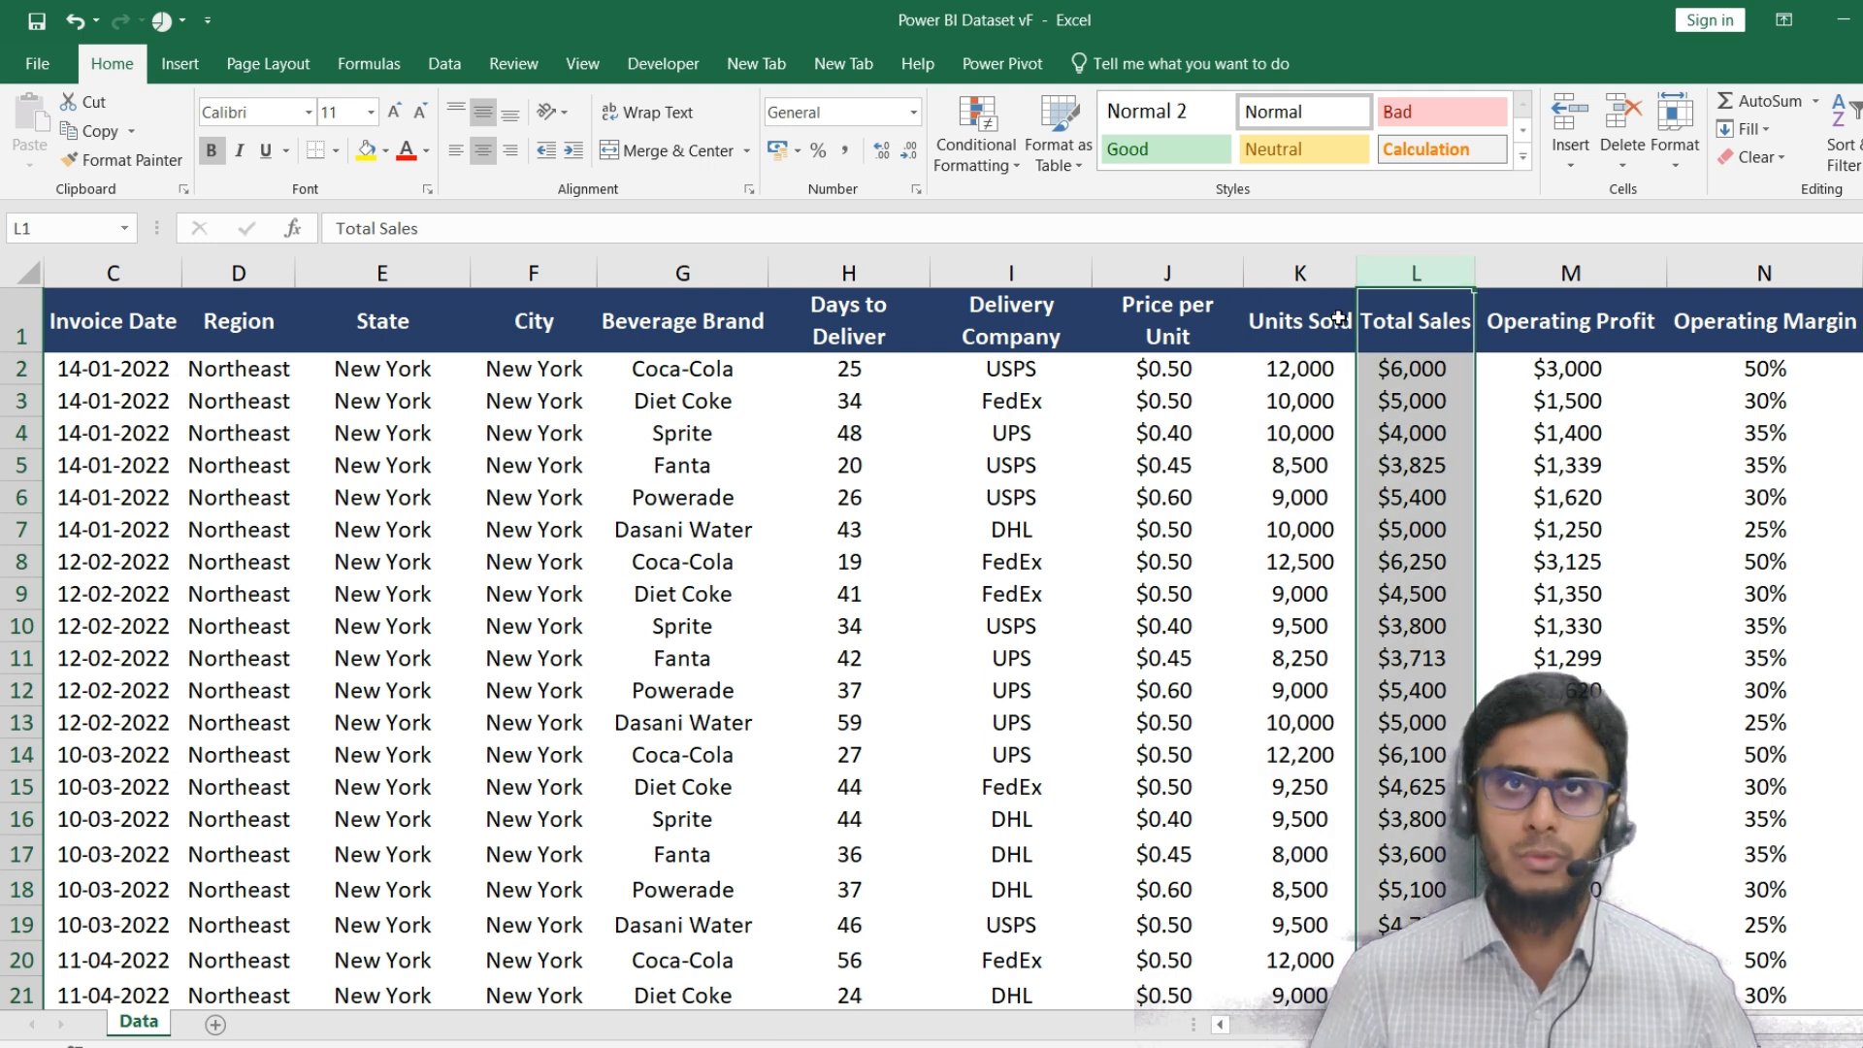
left_click(1337, 321)
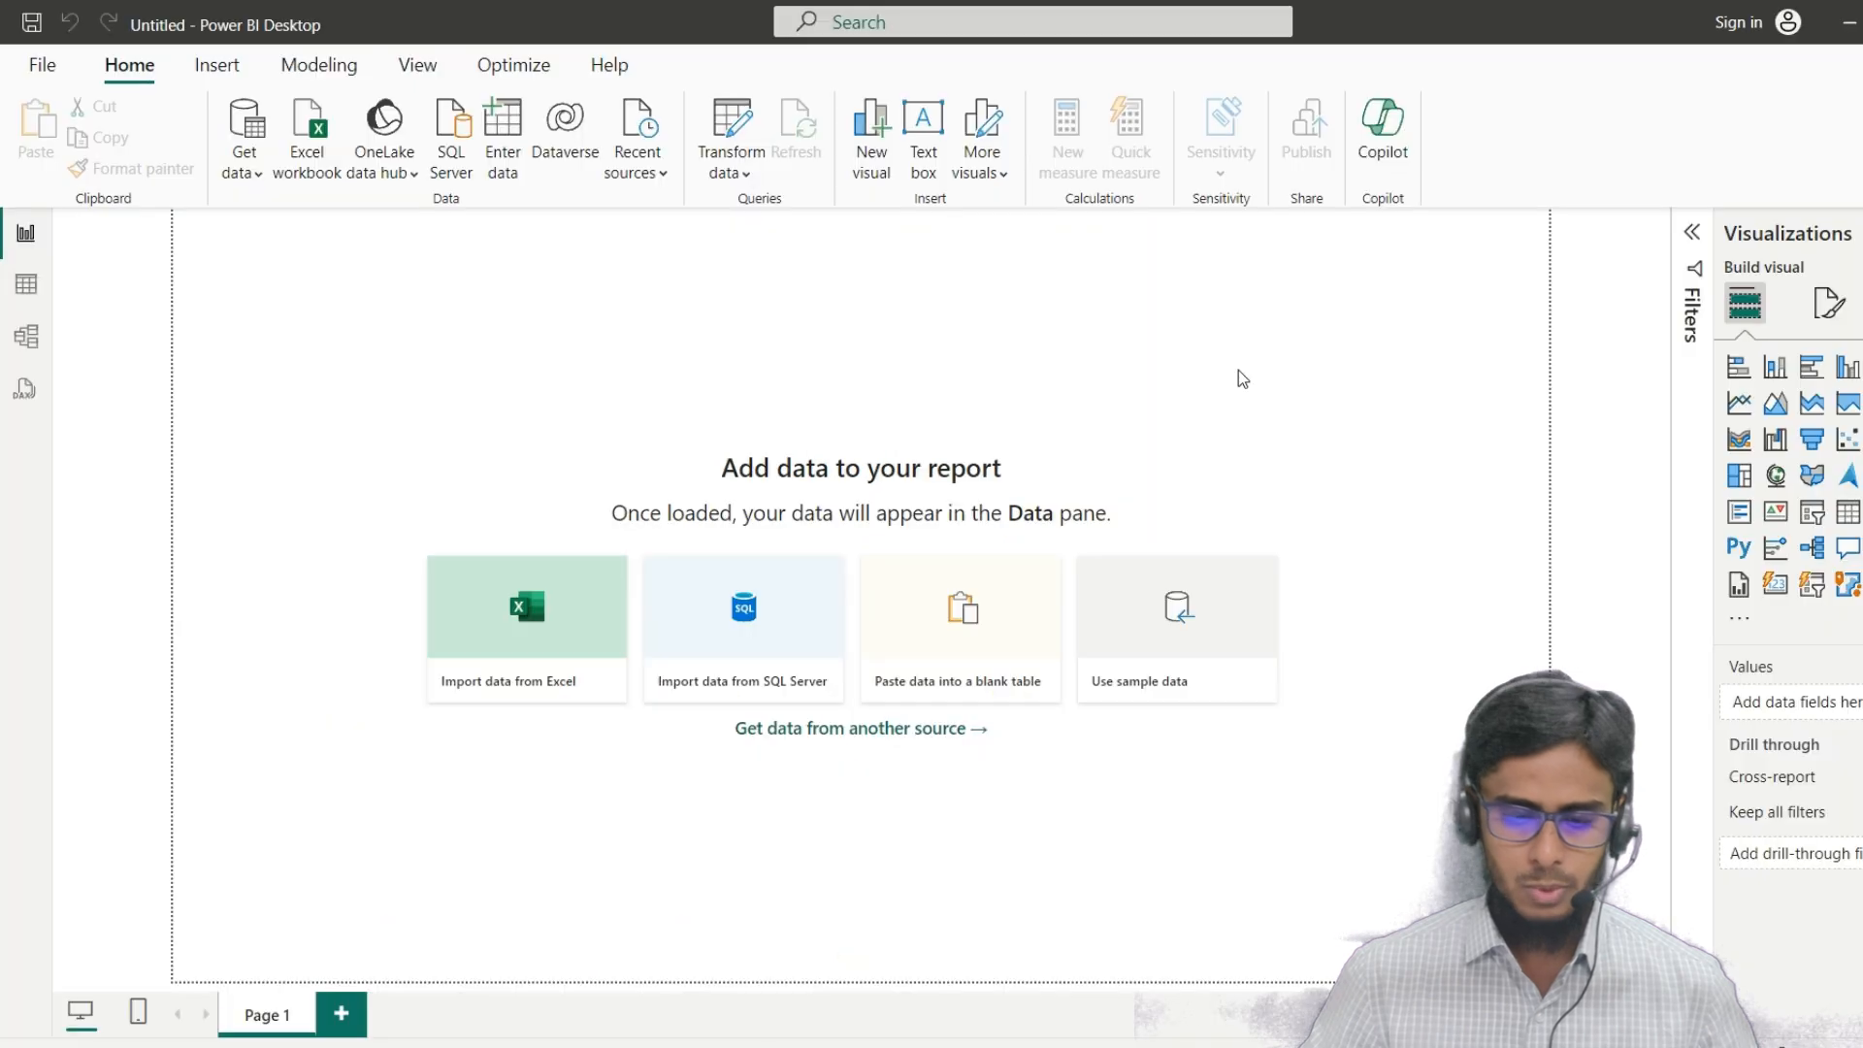
- Switch to the Power BI Data2 workbook in Excel and review the Quantity, Unit Price and List Price headers
key("alt+Tab")
left_click(1075, 466)
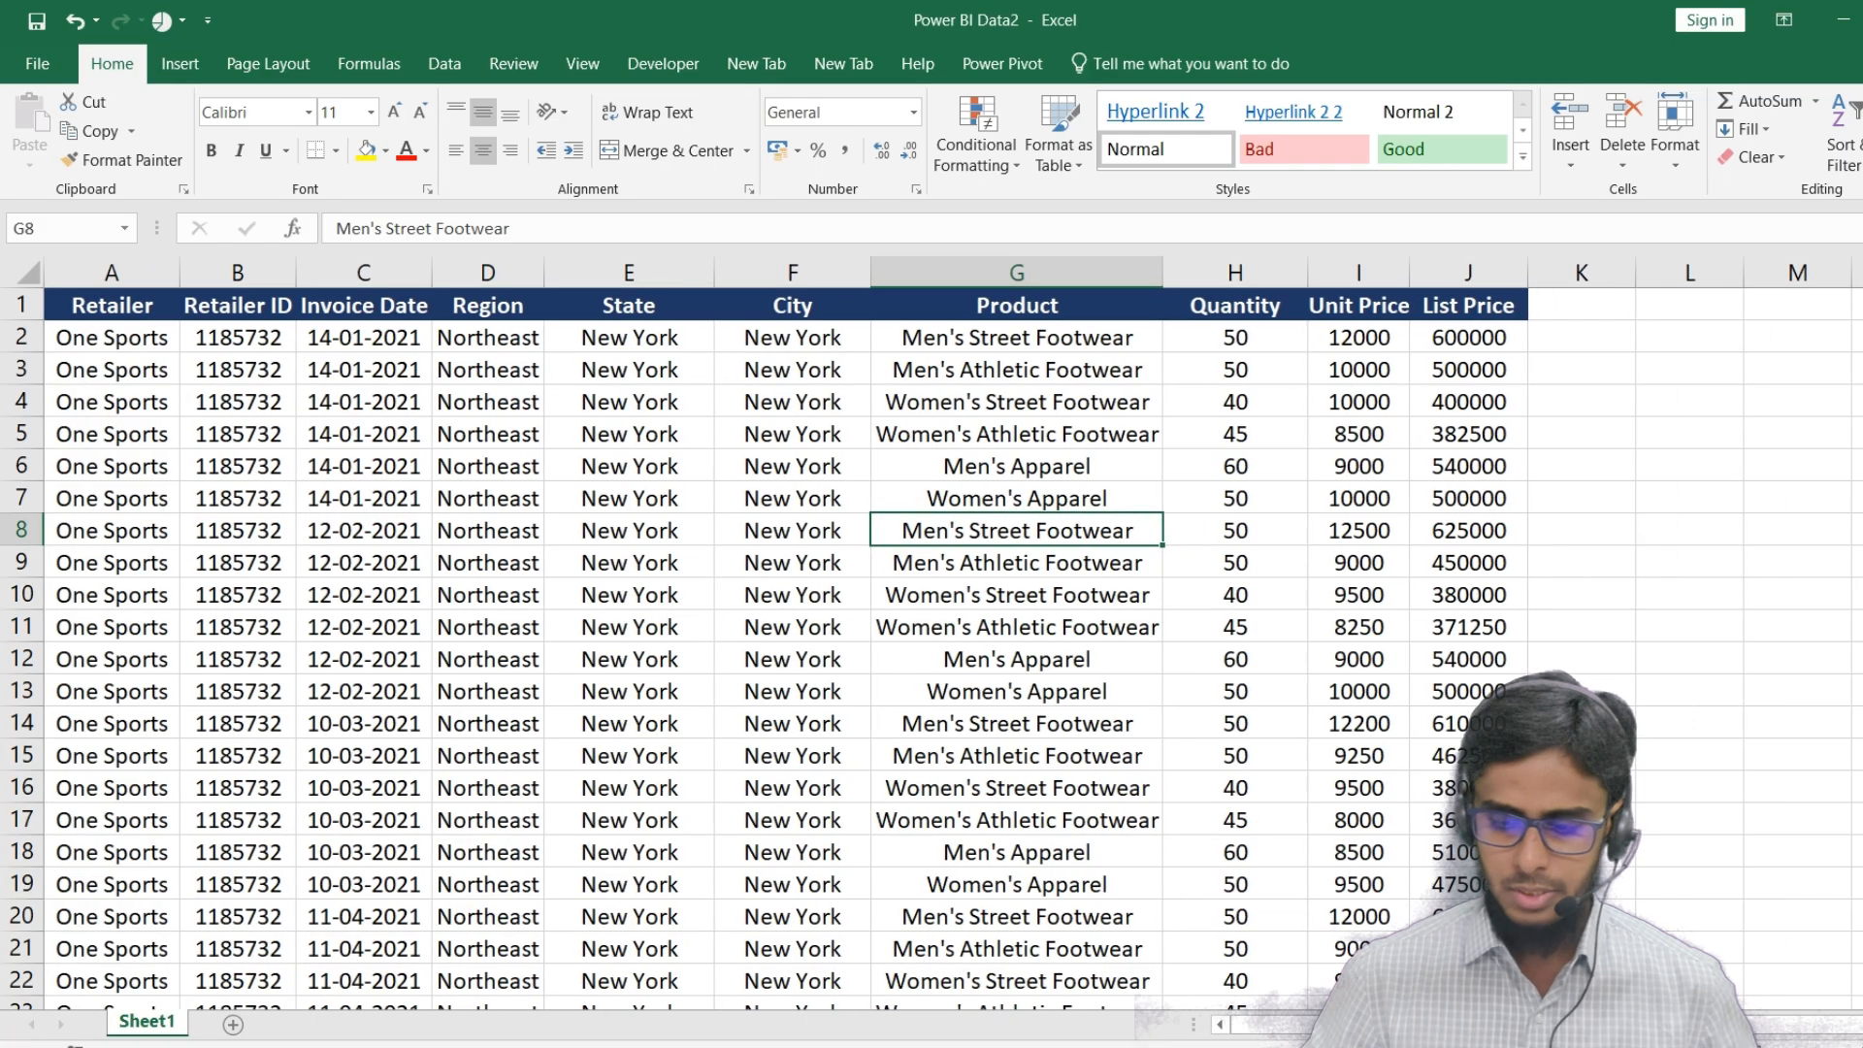
scroll(1017, 631, "up", 1)
scroll(1320, 866, "up", 1)
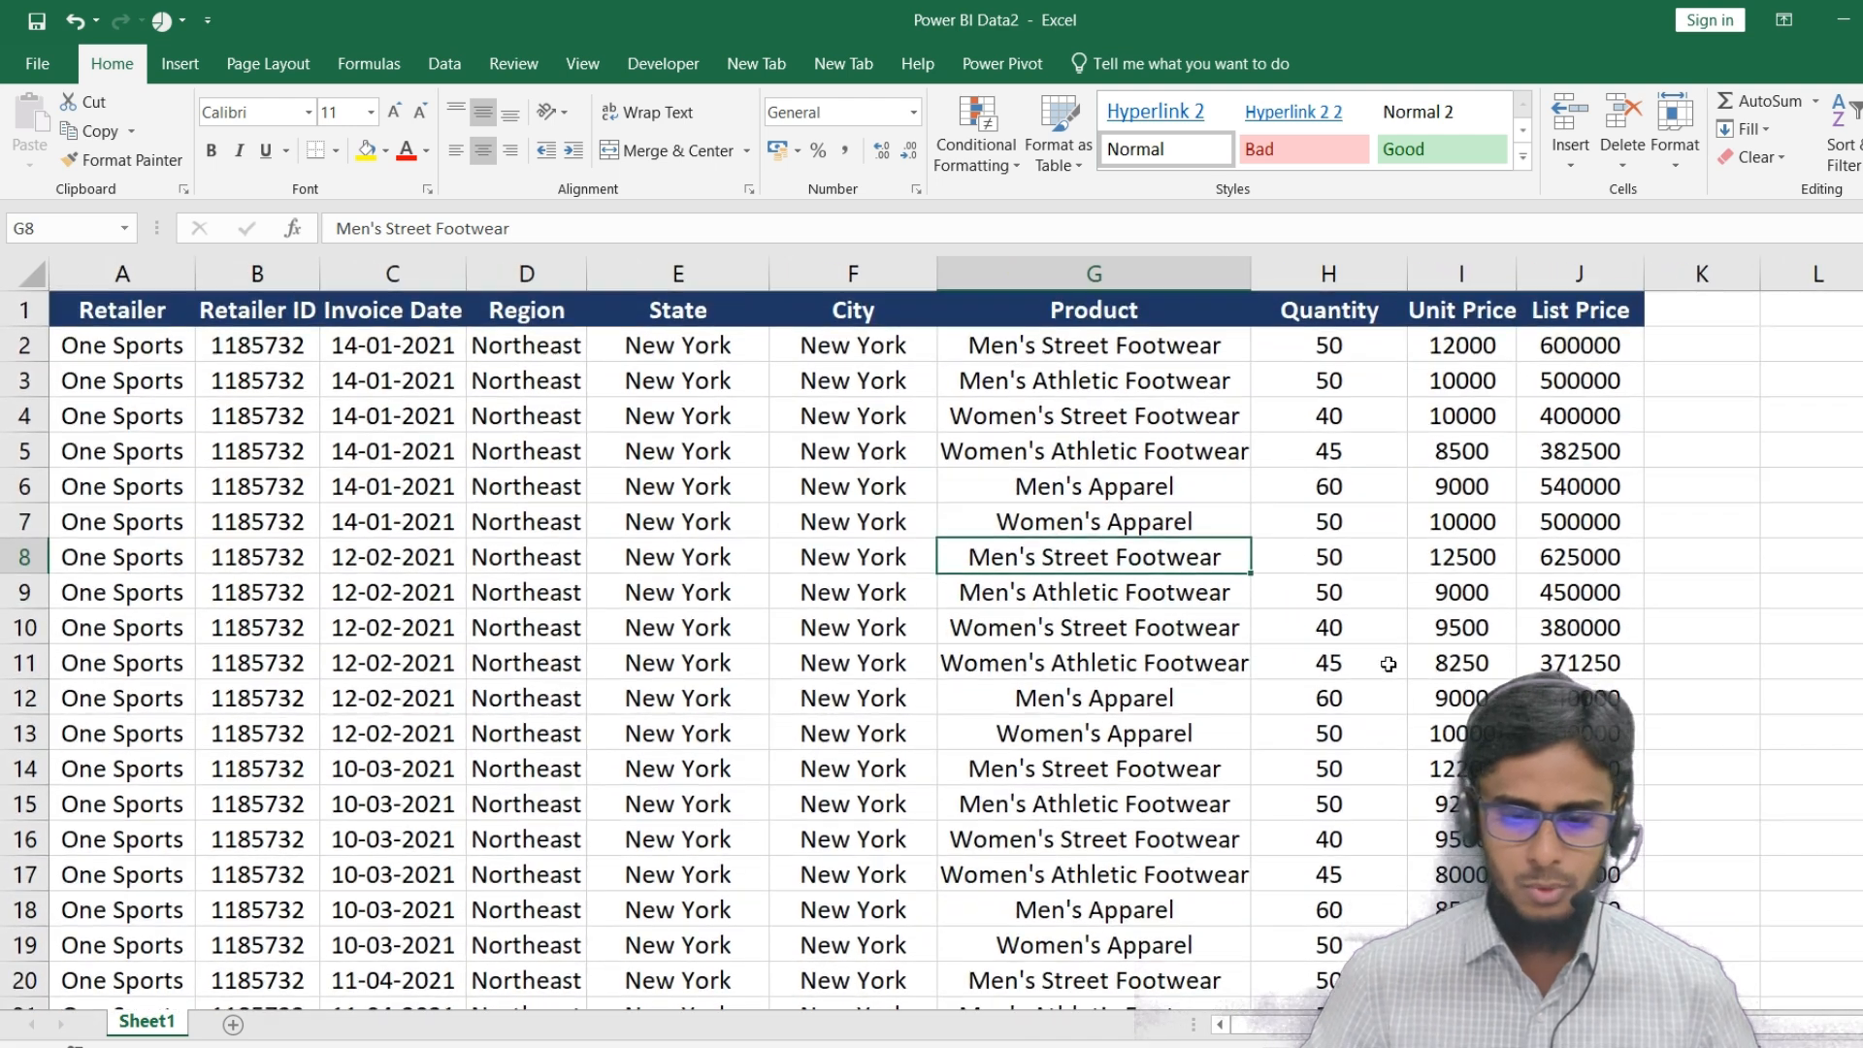
left_click(1342, 316)
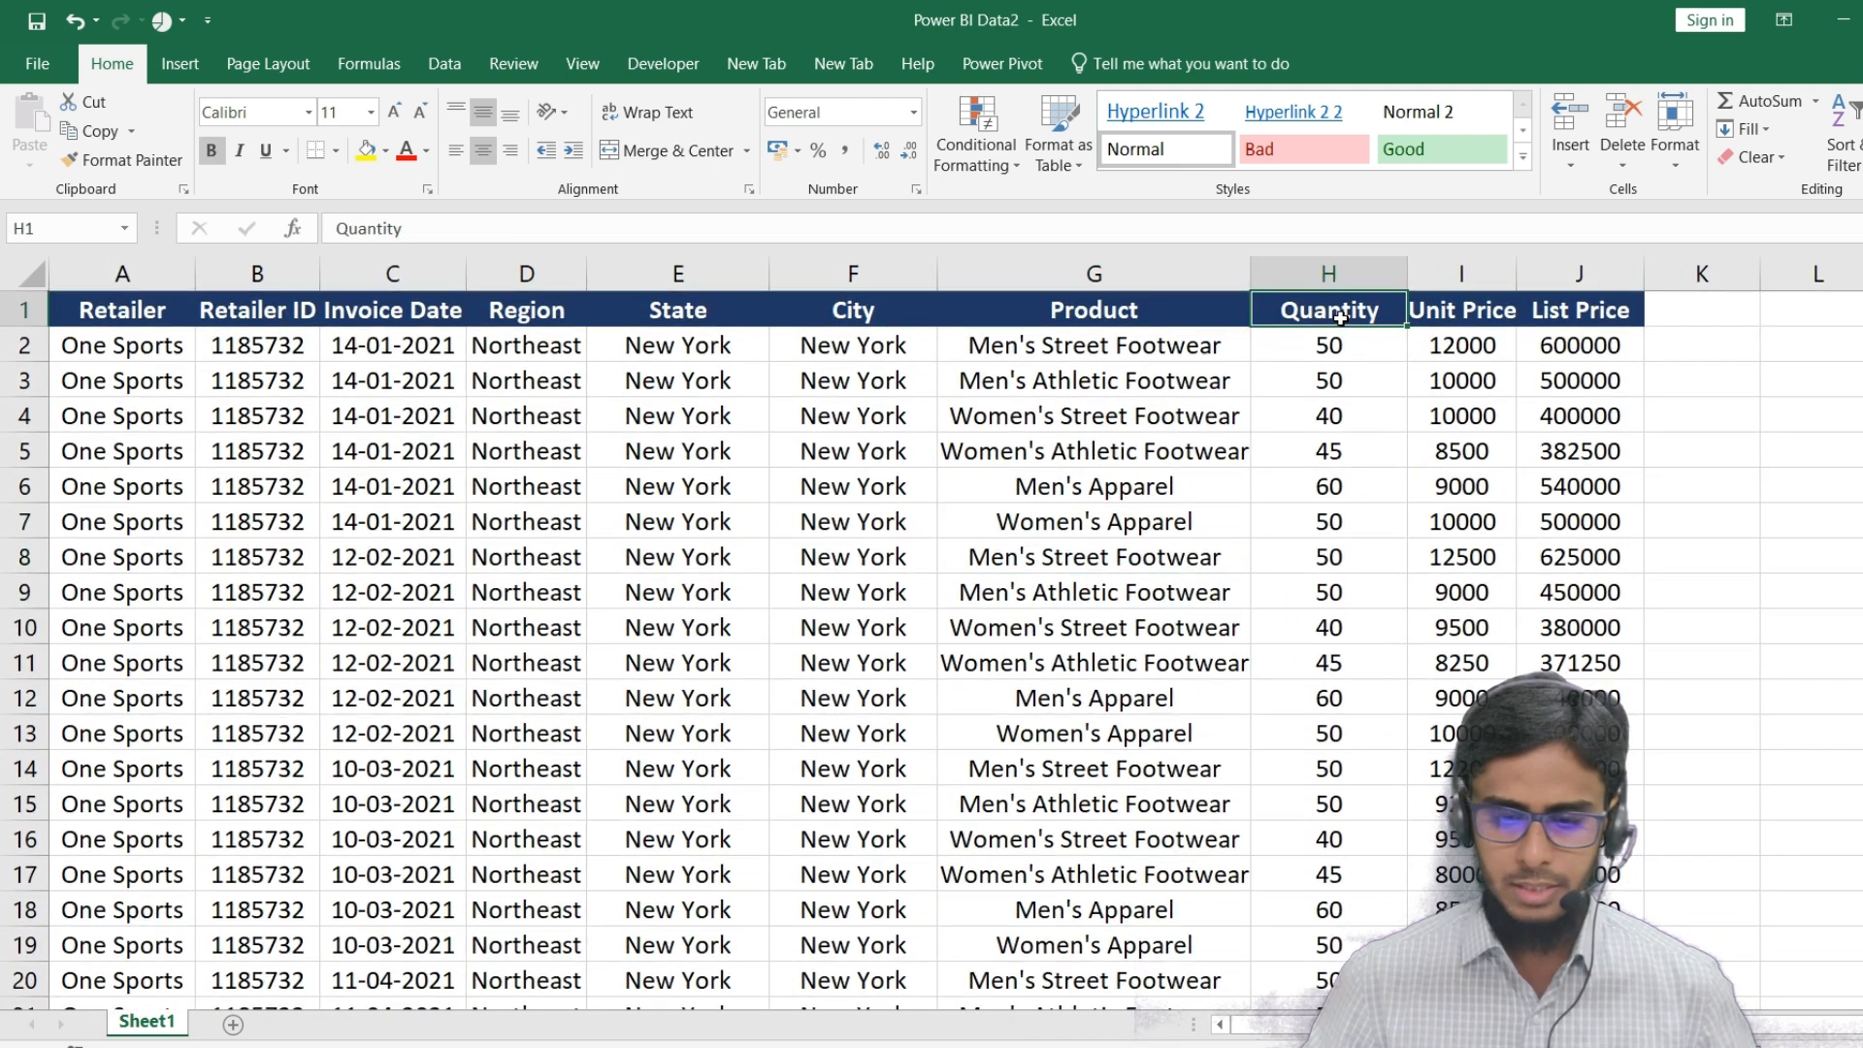
left_click(1449, 311)
left_click(1588, 312)
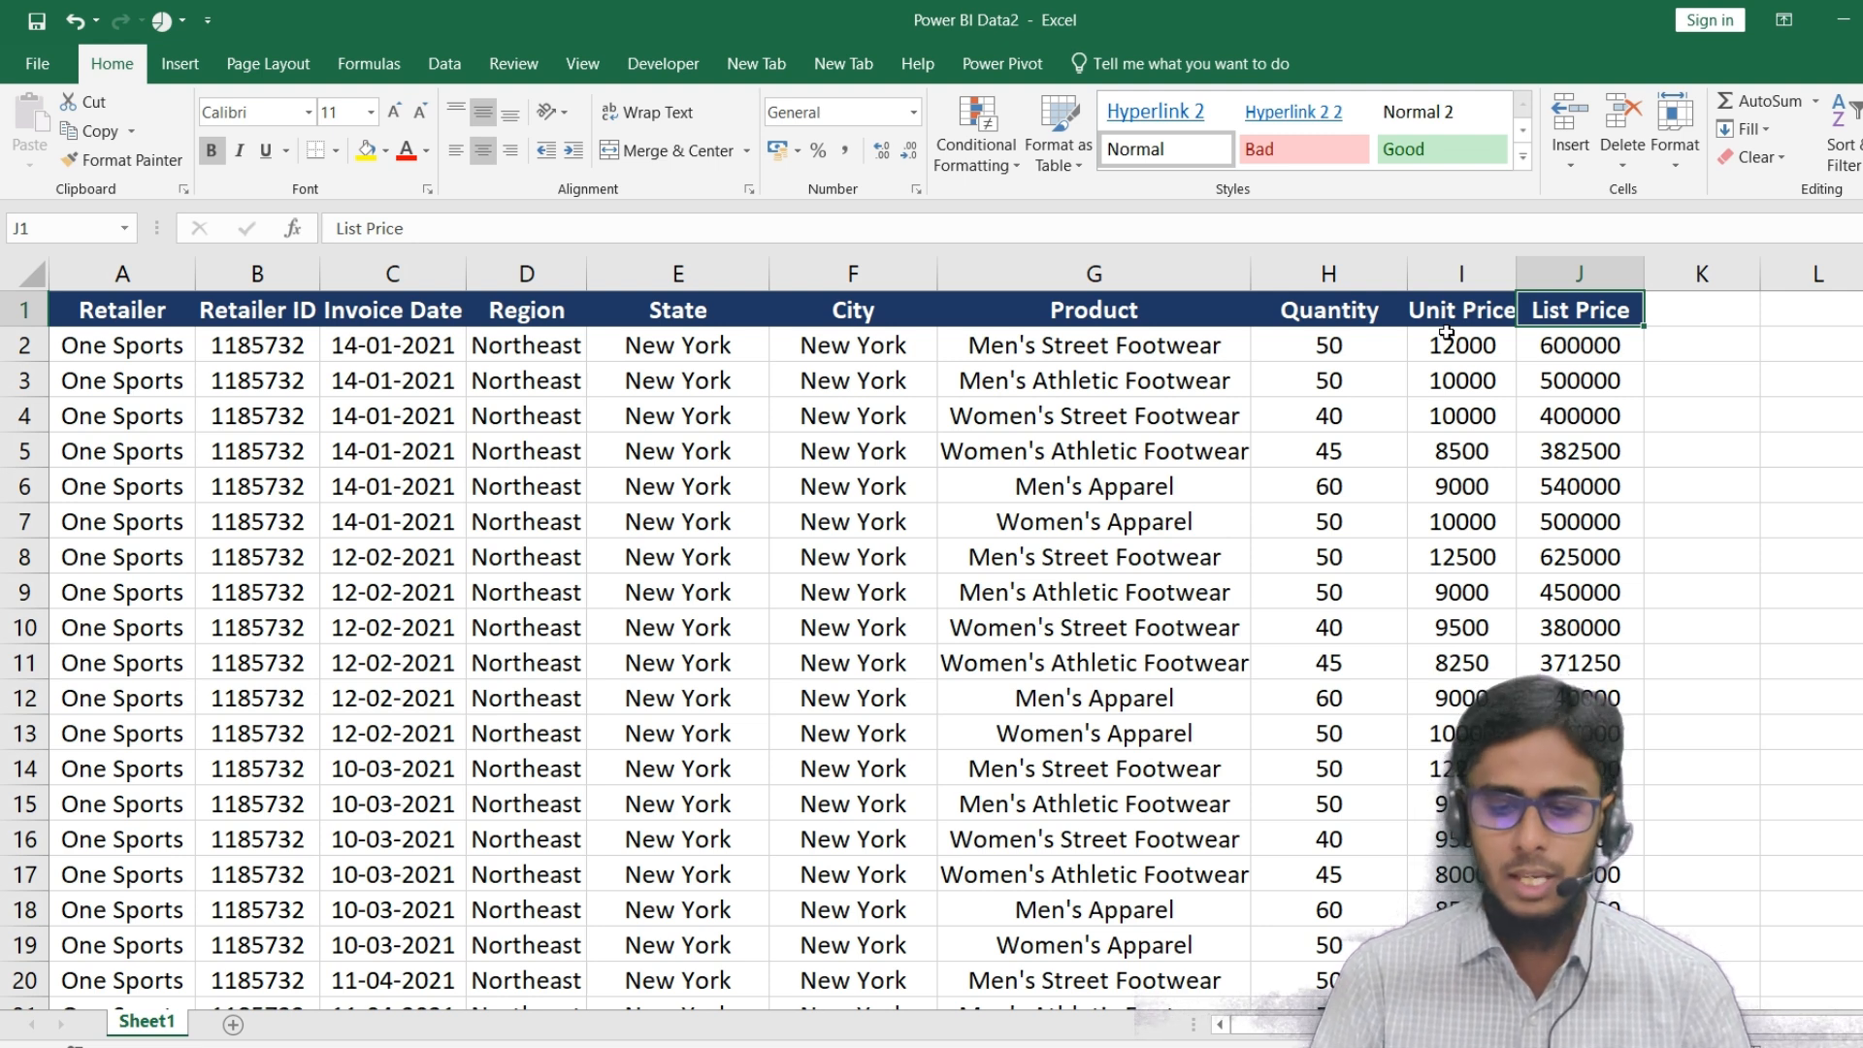
- Compare the Unit Price and List Price columns and examine how each relates to Quantity and Product
left_click(1577, 272)
left_click(1449, 271)
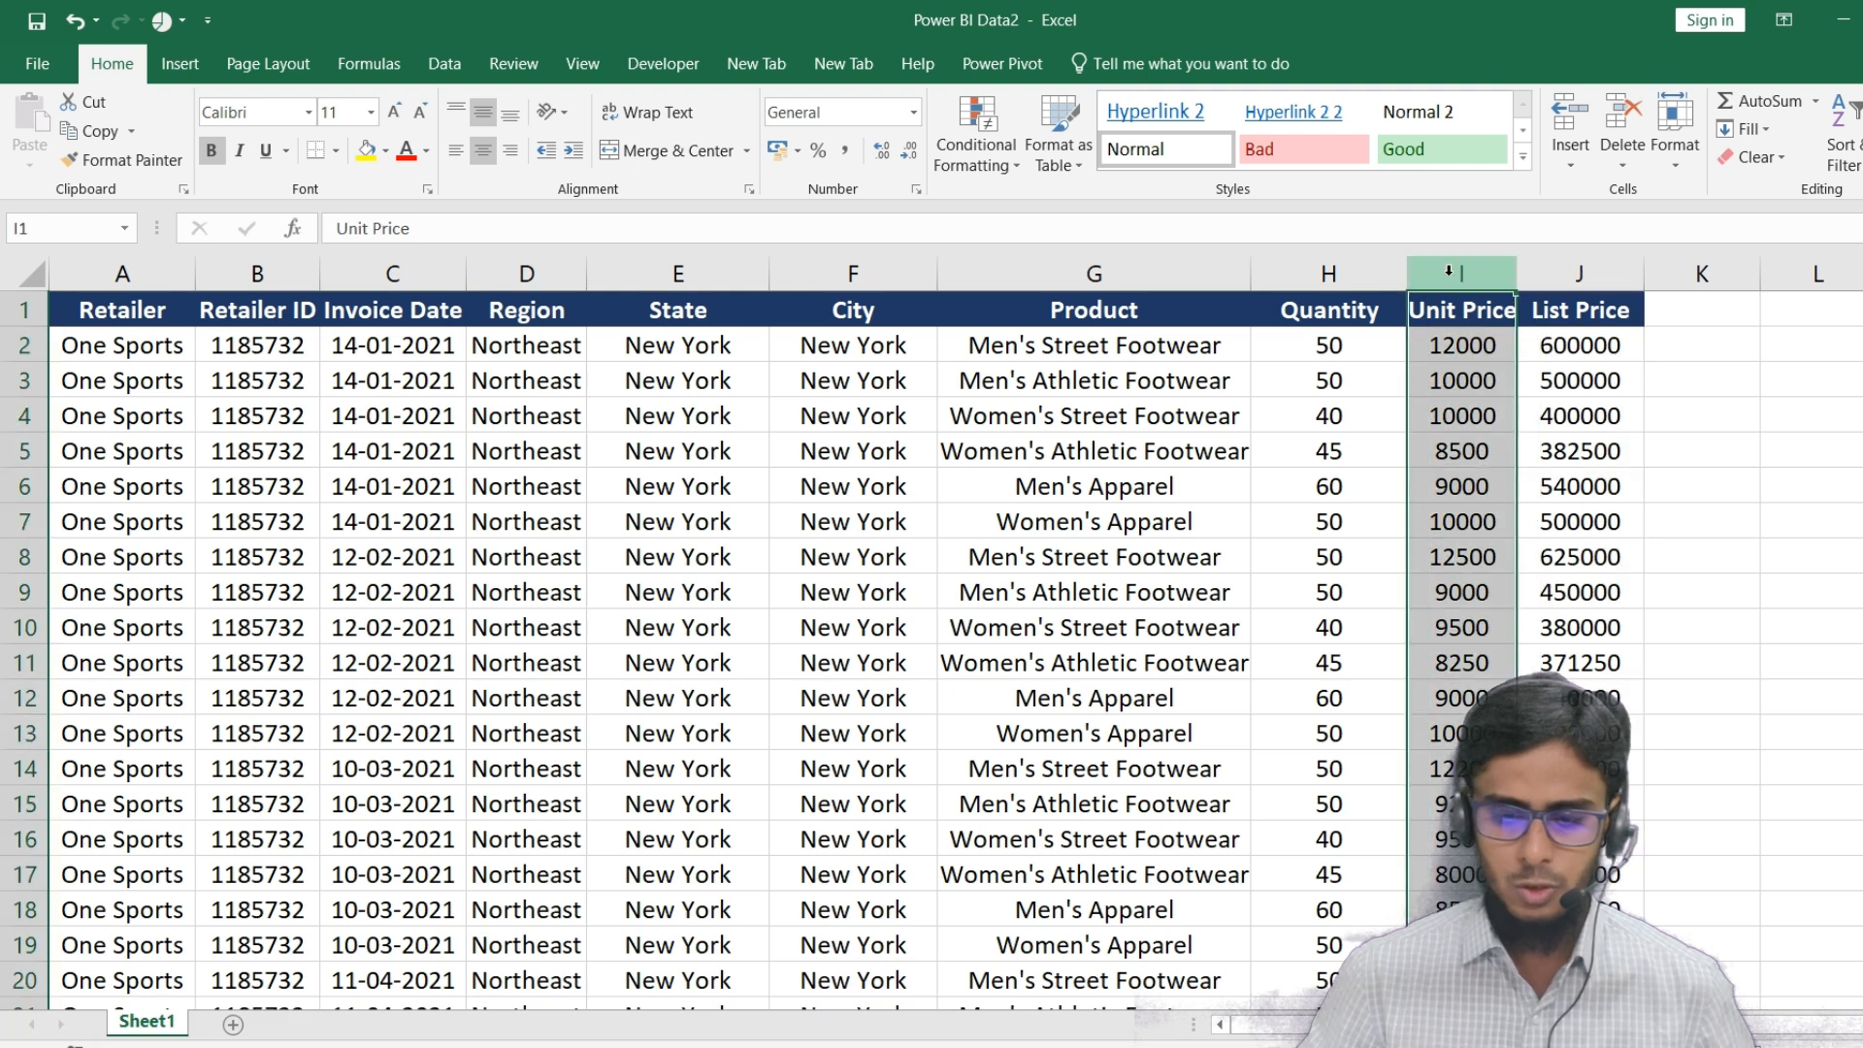
left_click(1561, 280)
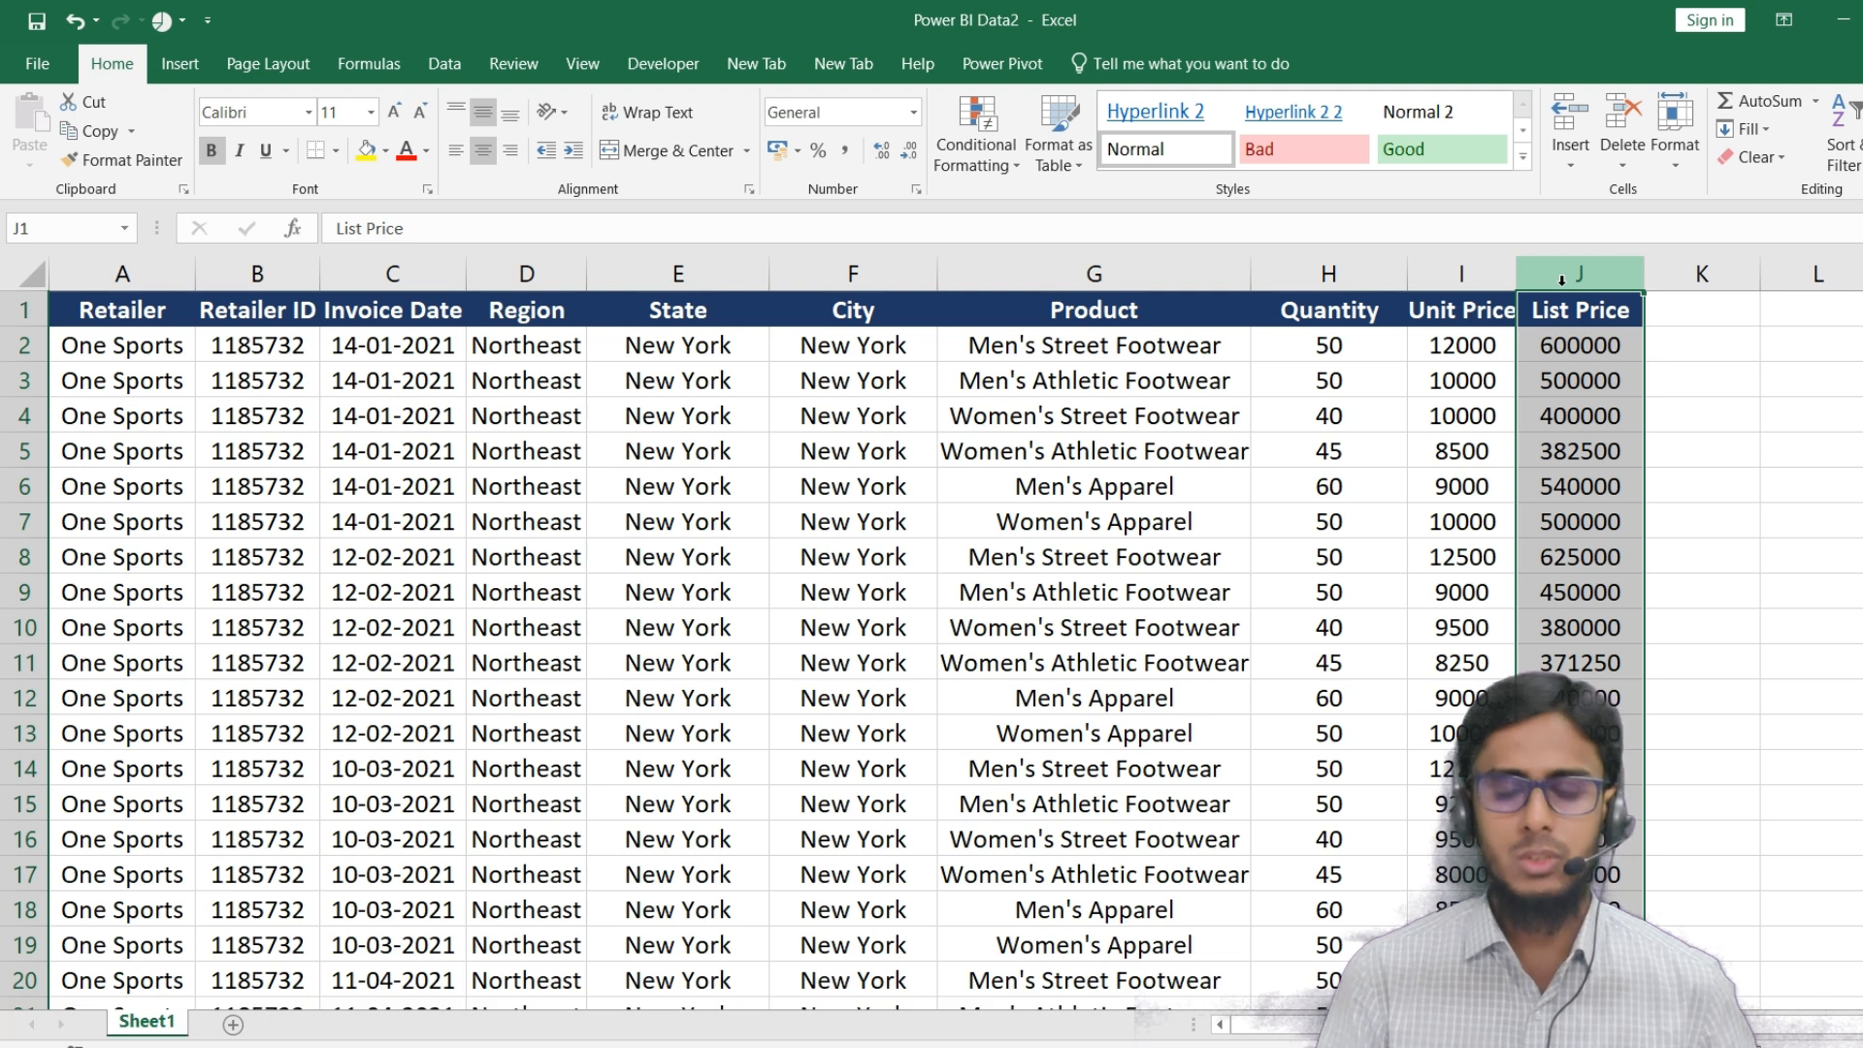
left_click(1455, 275)
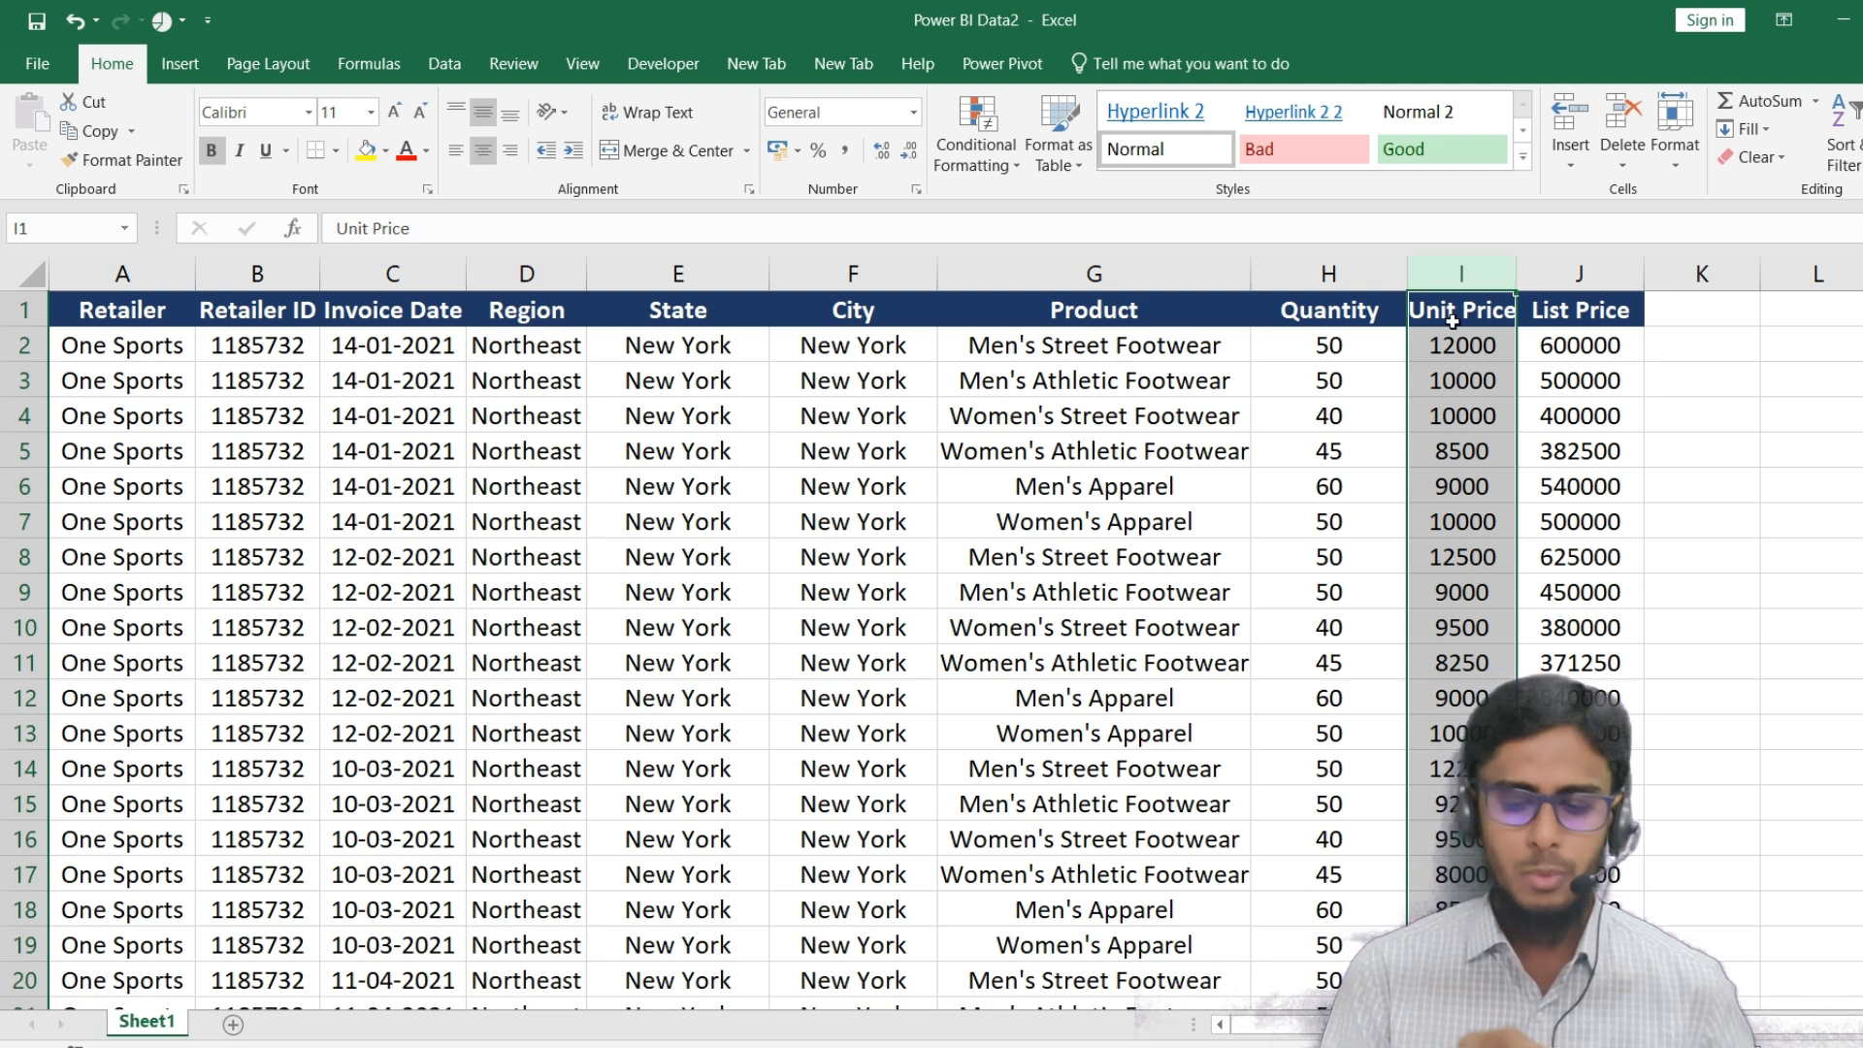
left_click(1569, 278)
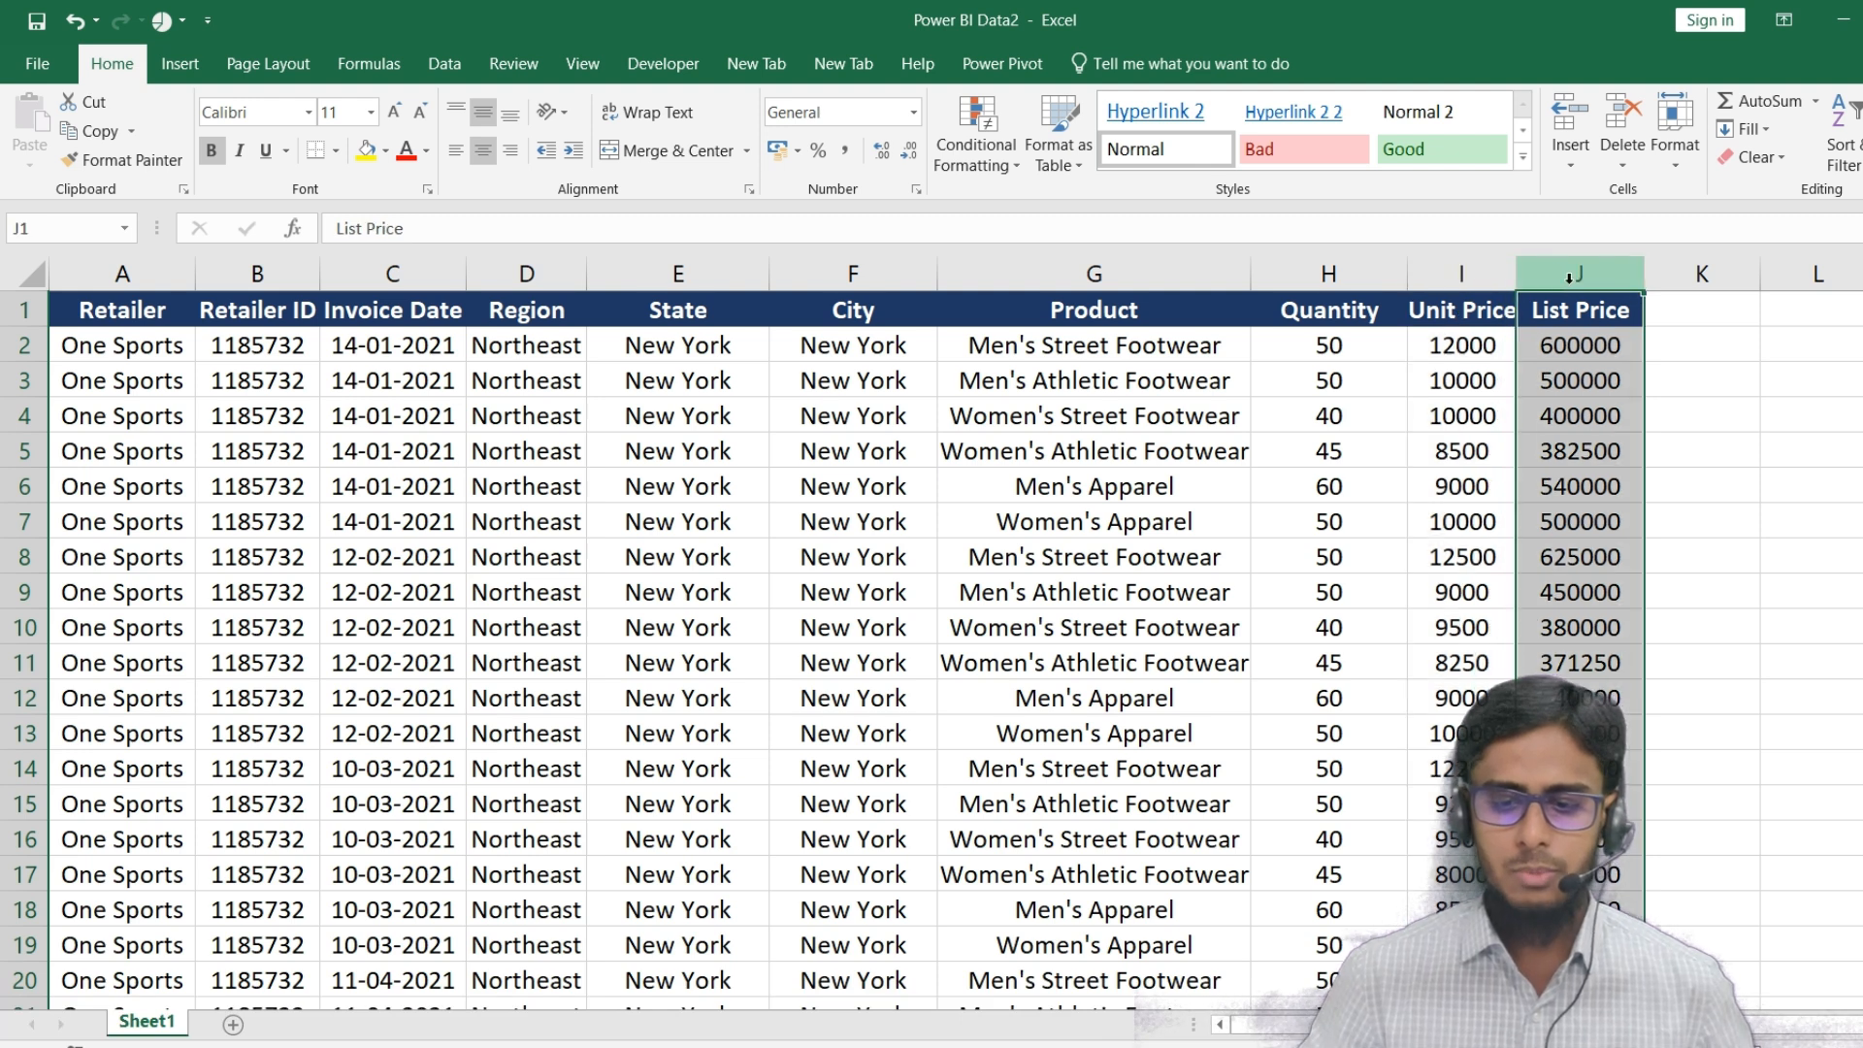
left_click(1450, 309)
left_click(1337, 318)
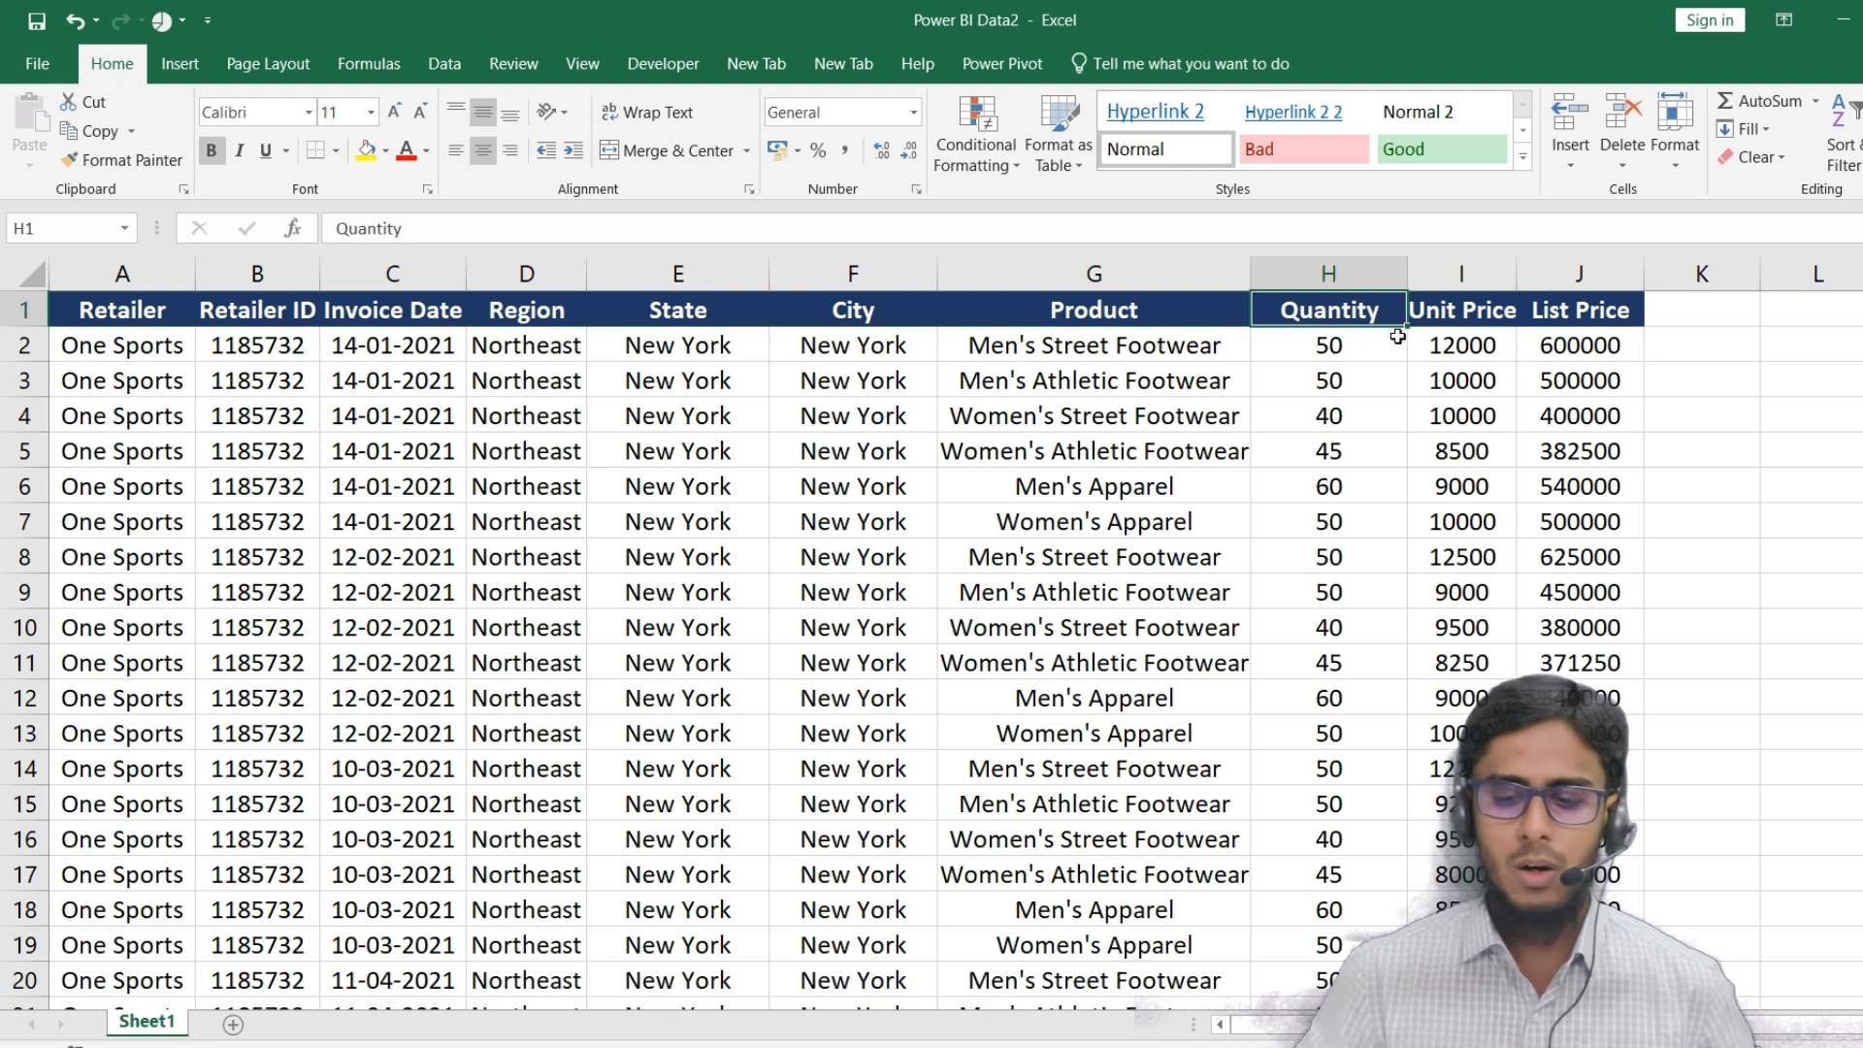
left_click(1584, 312)
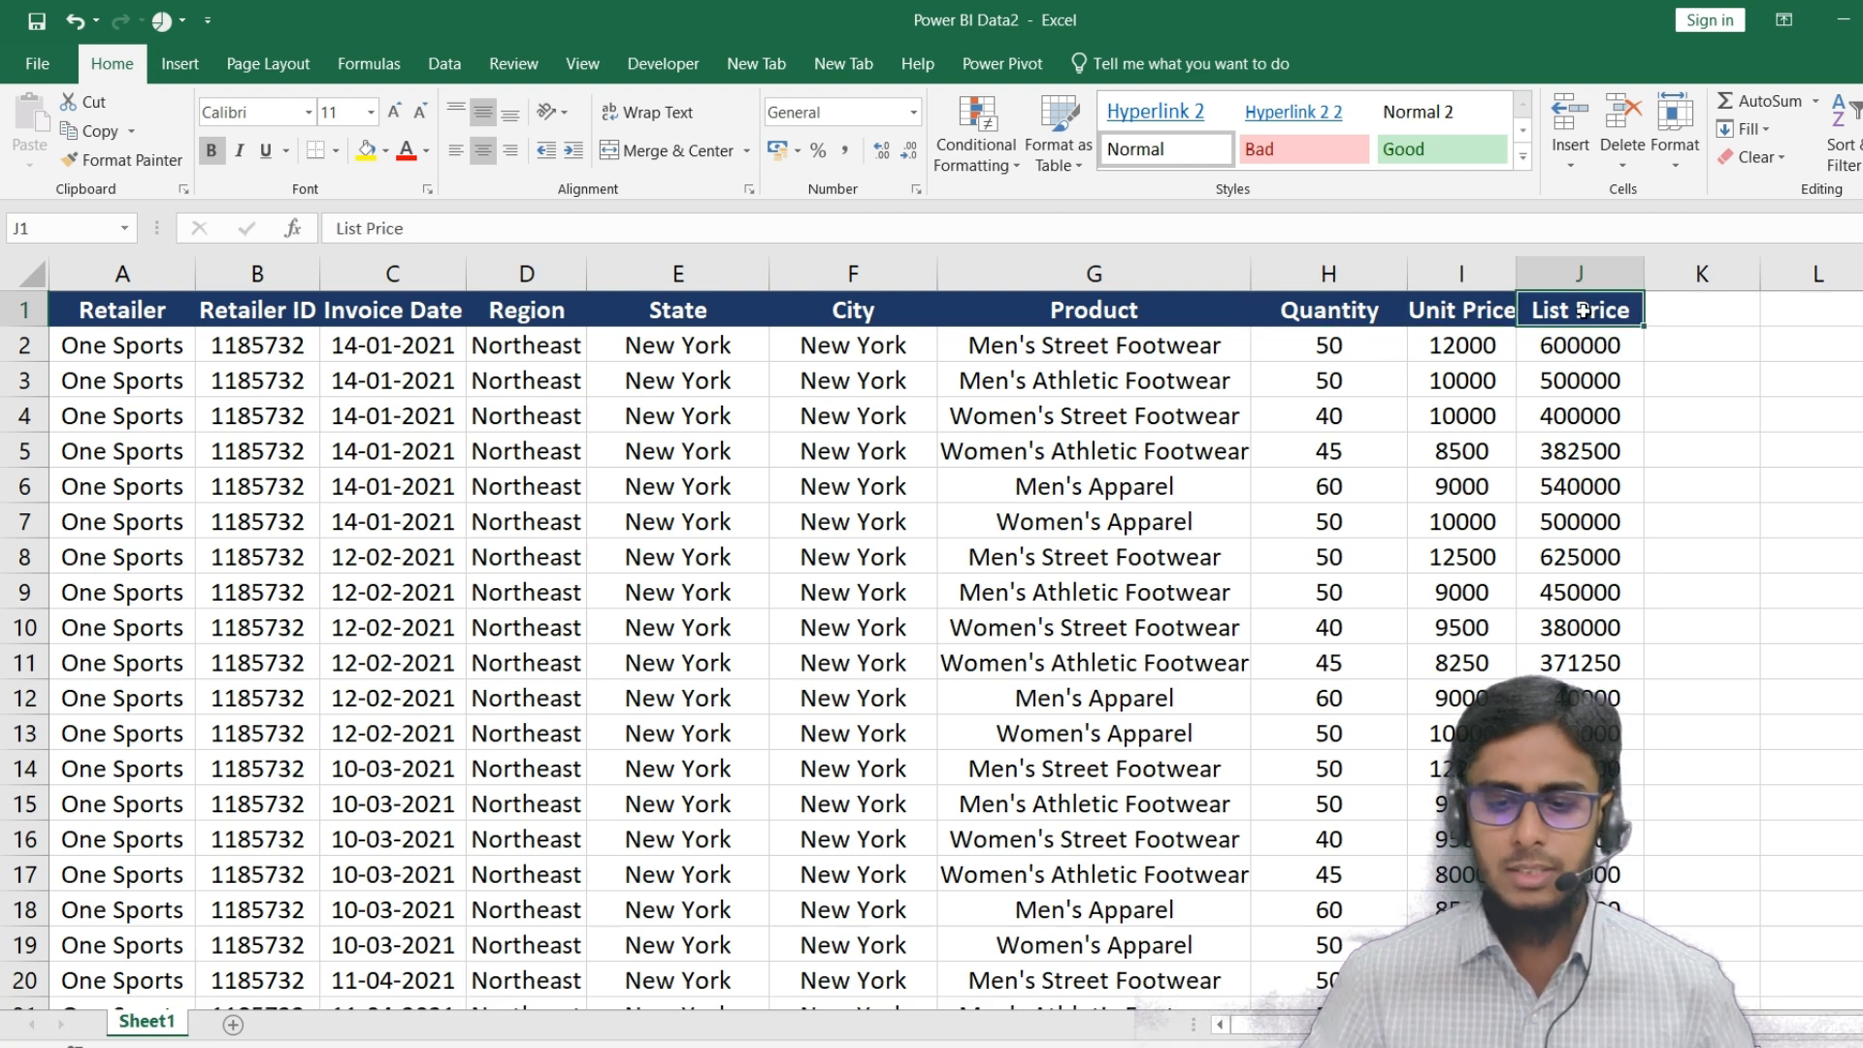
left_click(1322, 314)
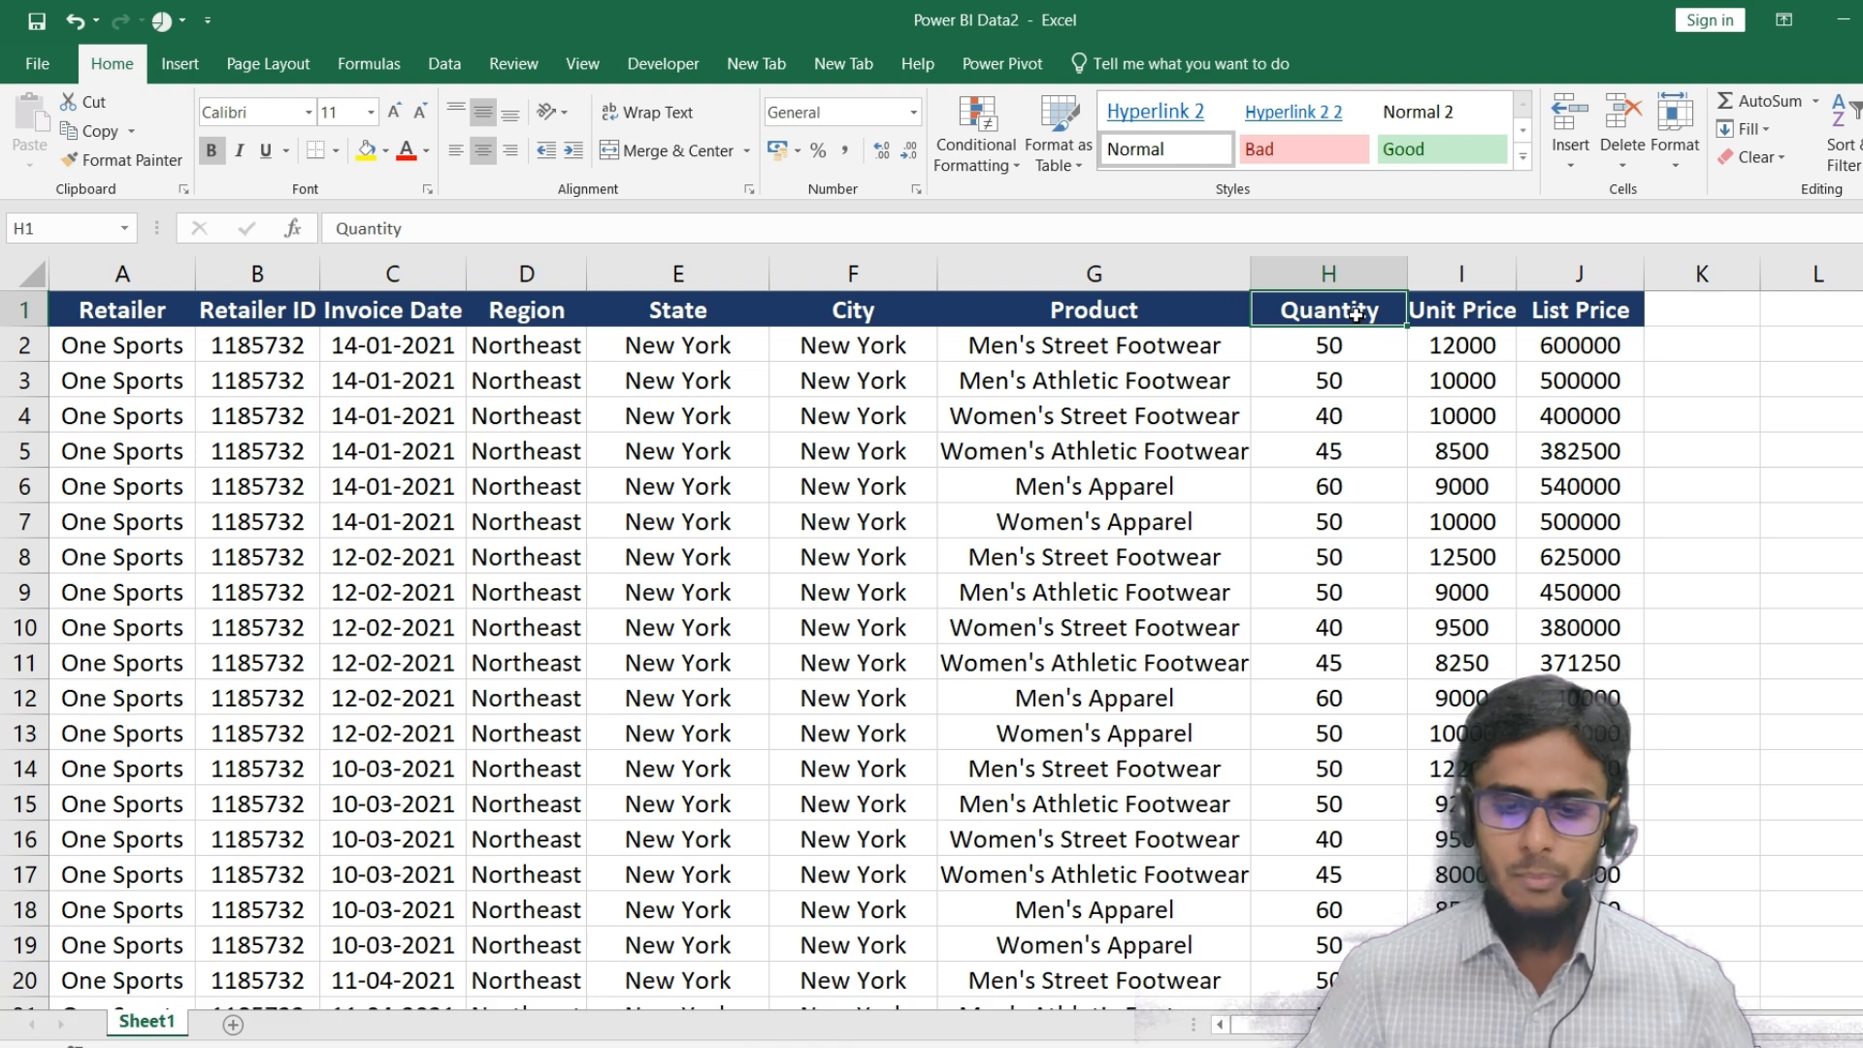
left_click(1132, 305)
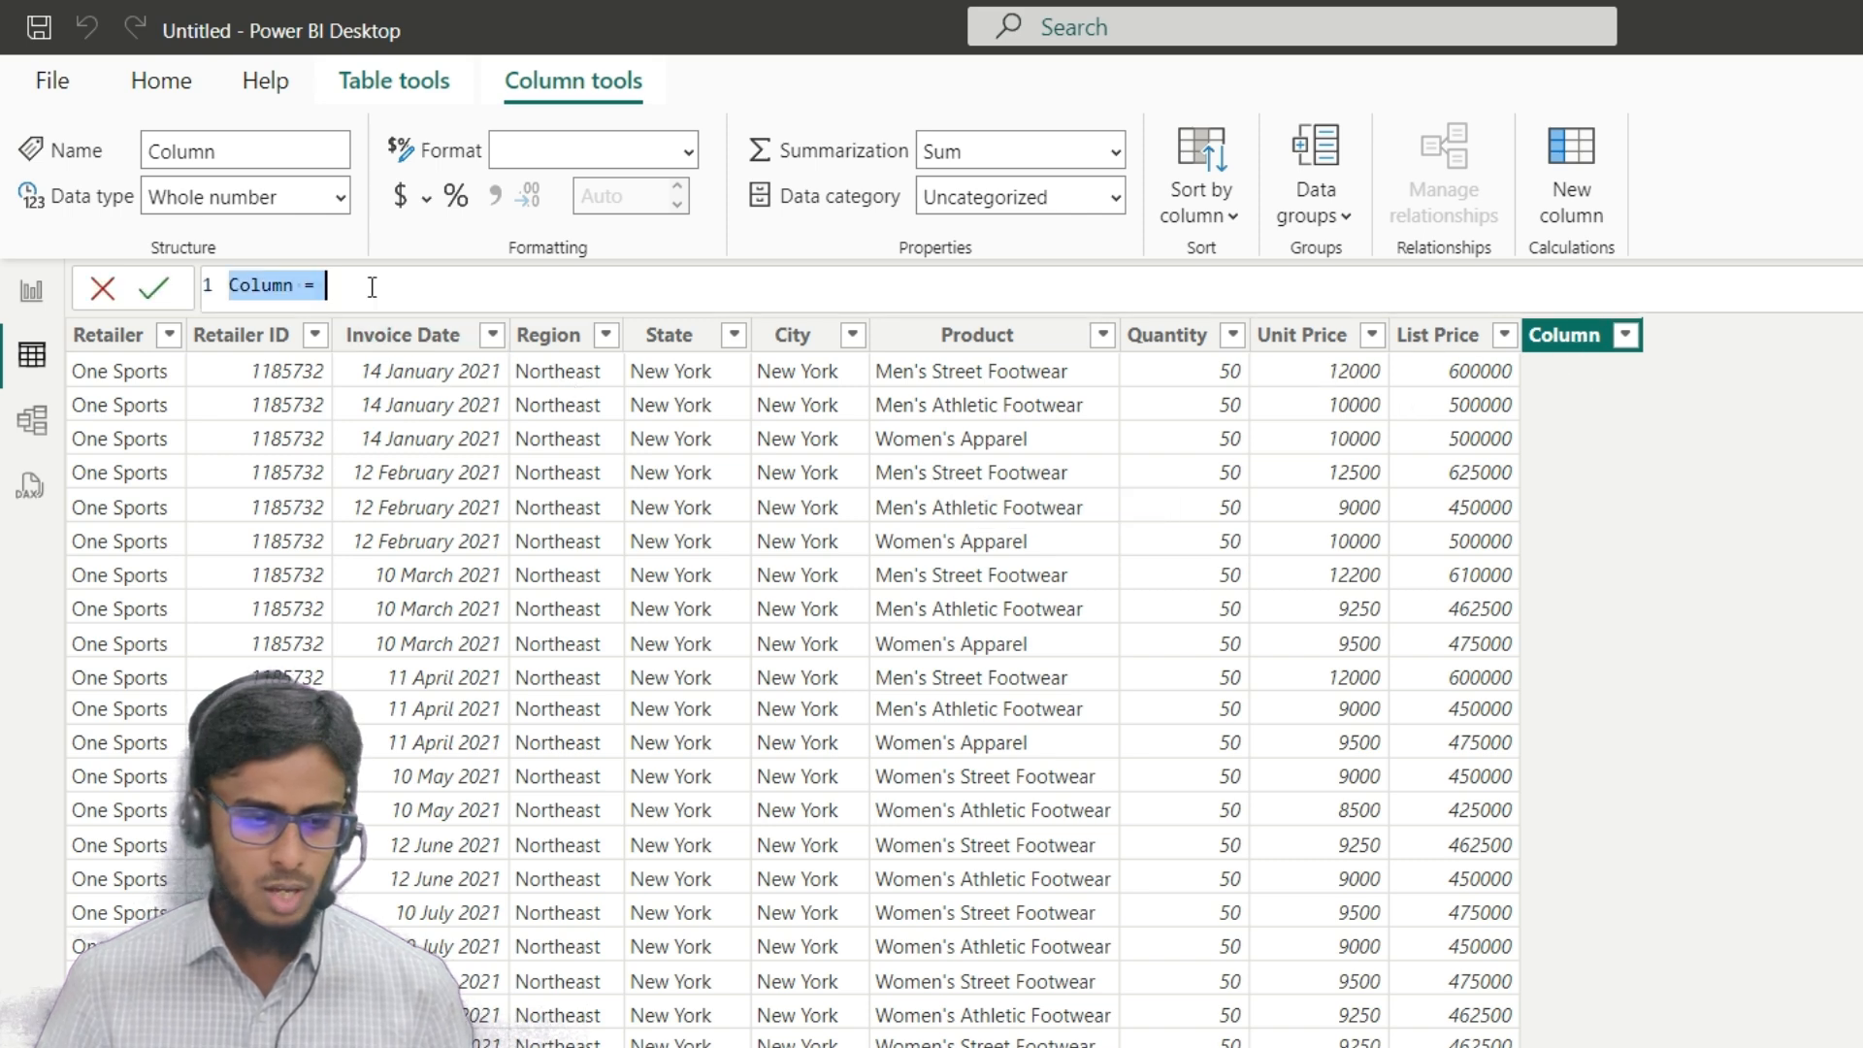
- In Power BI Desktop, replace the new calculated column's default name with Cost in its formula
left_click(374, 288)
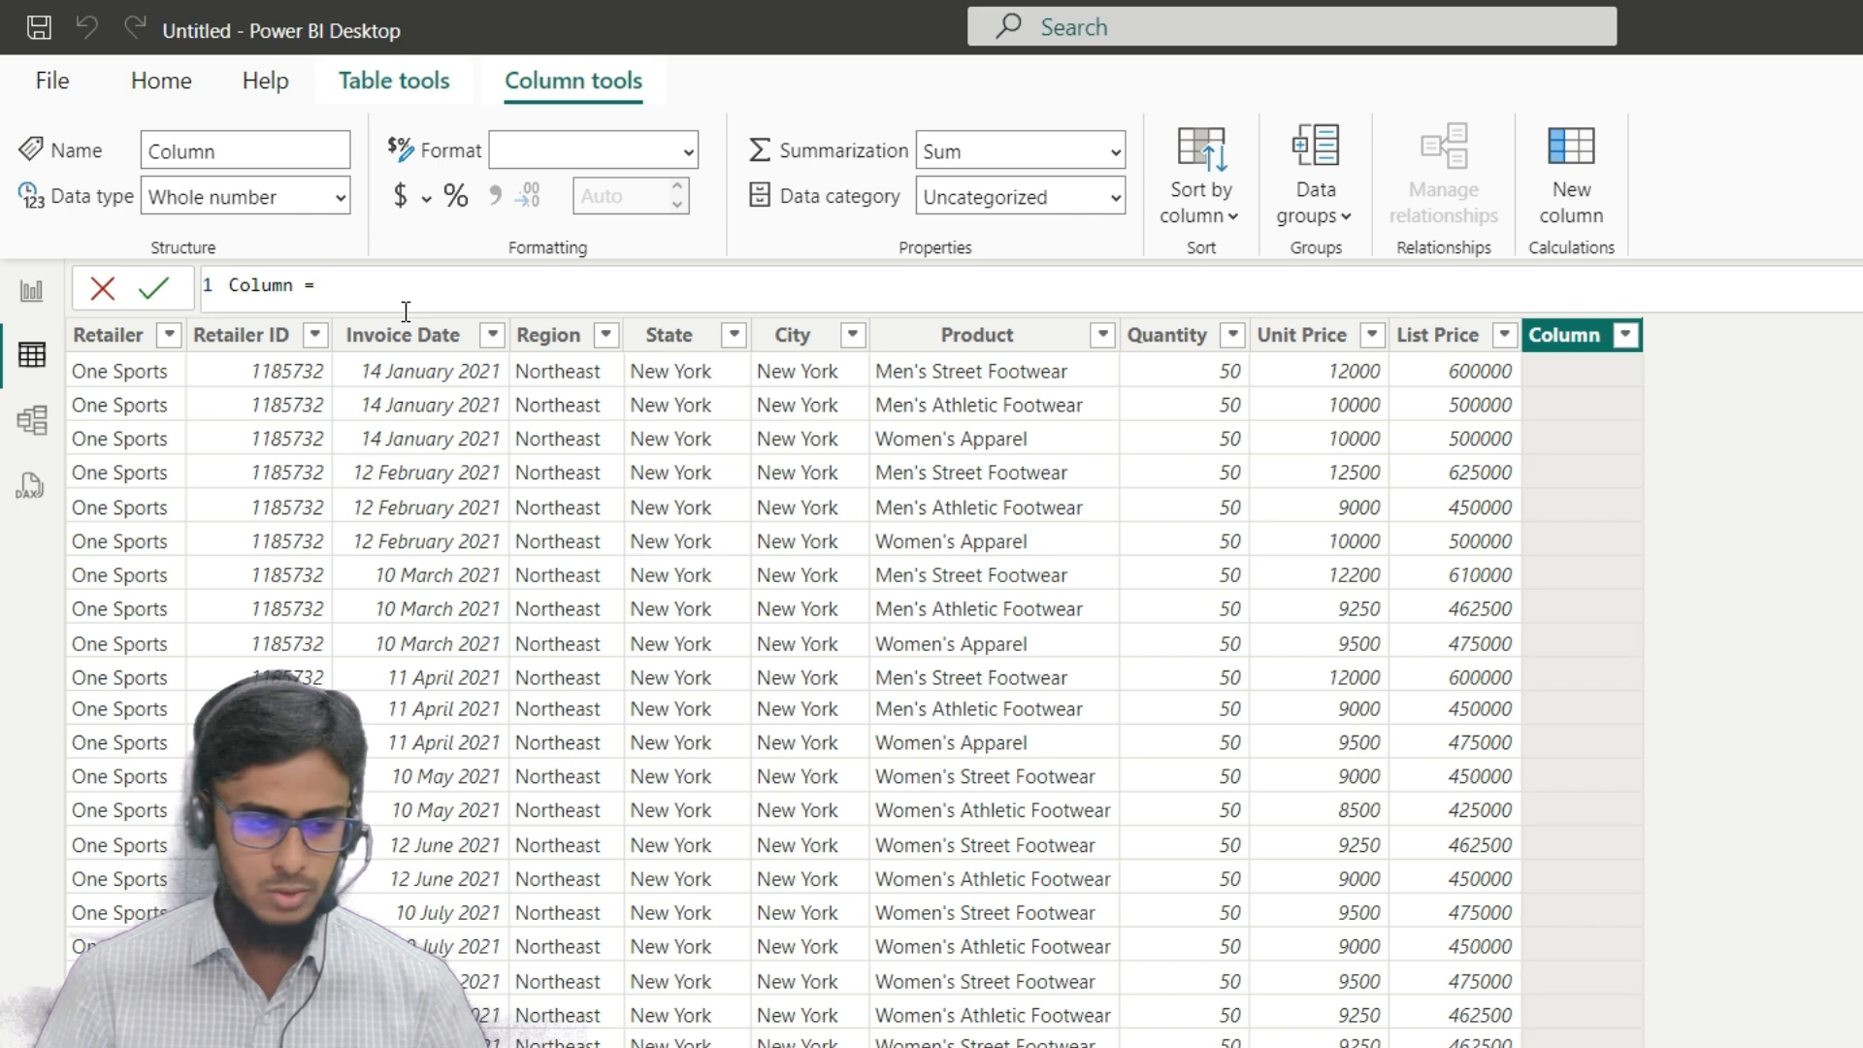
key("BackSpace")
key("BackSpace")
key("BackSpace")
key("BackSpace")
key("BackSpace")
key("BackSpace")
key("BackSpace")
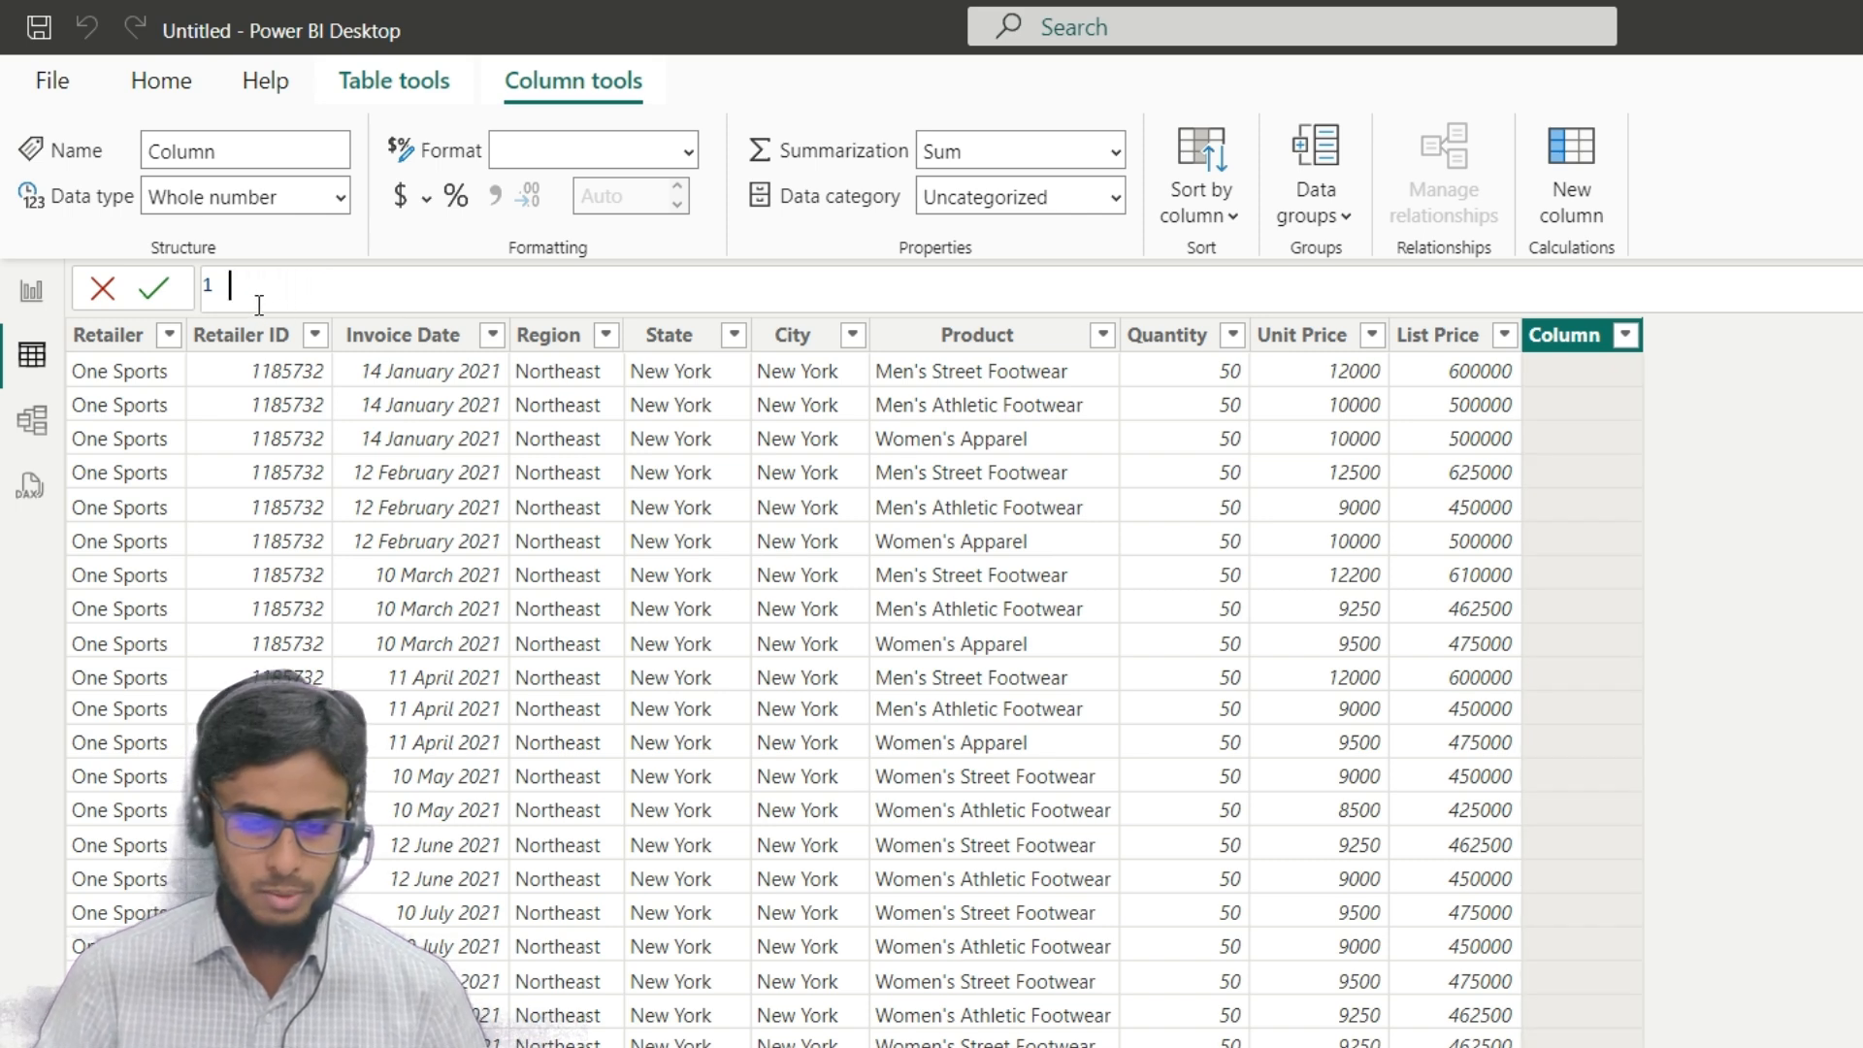
type("Cost=")
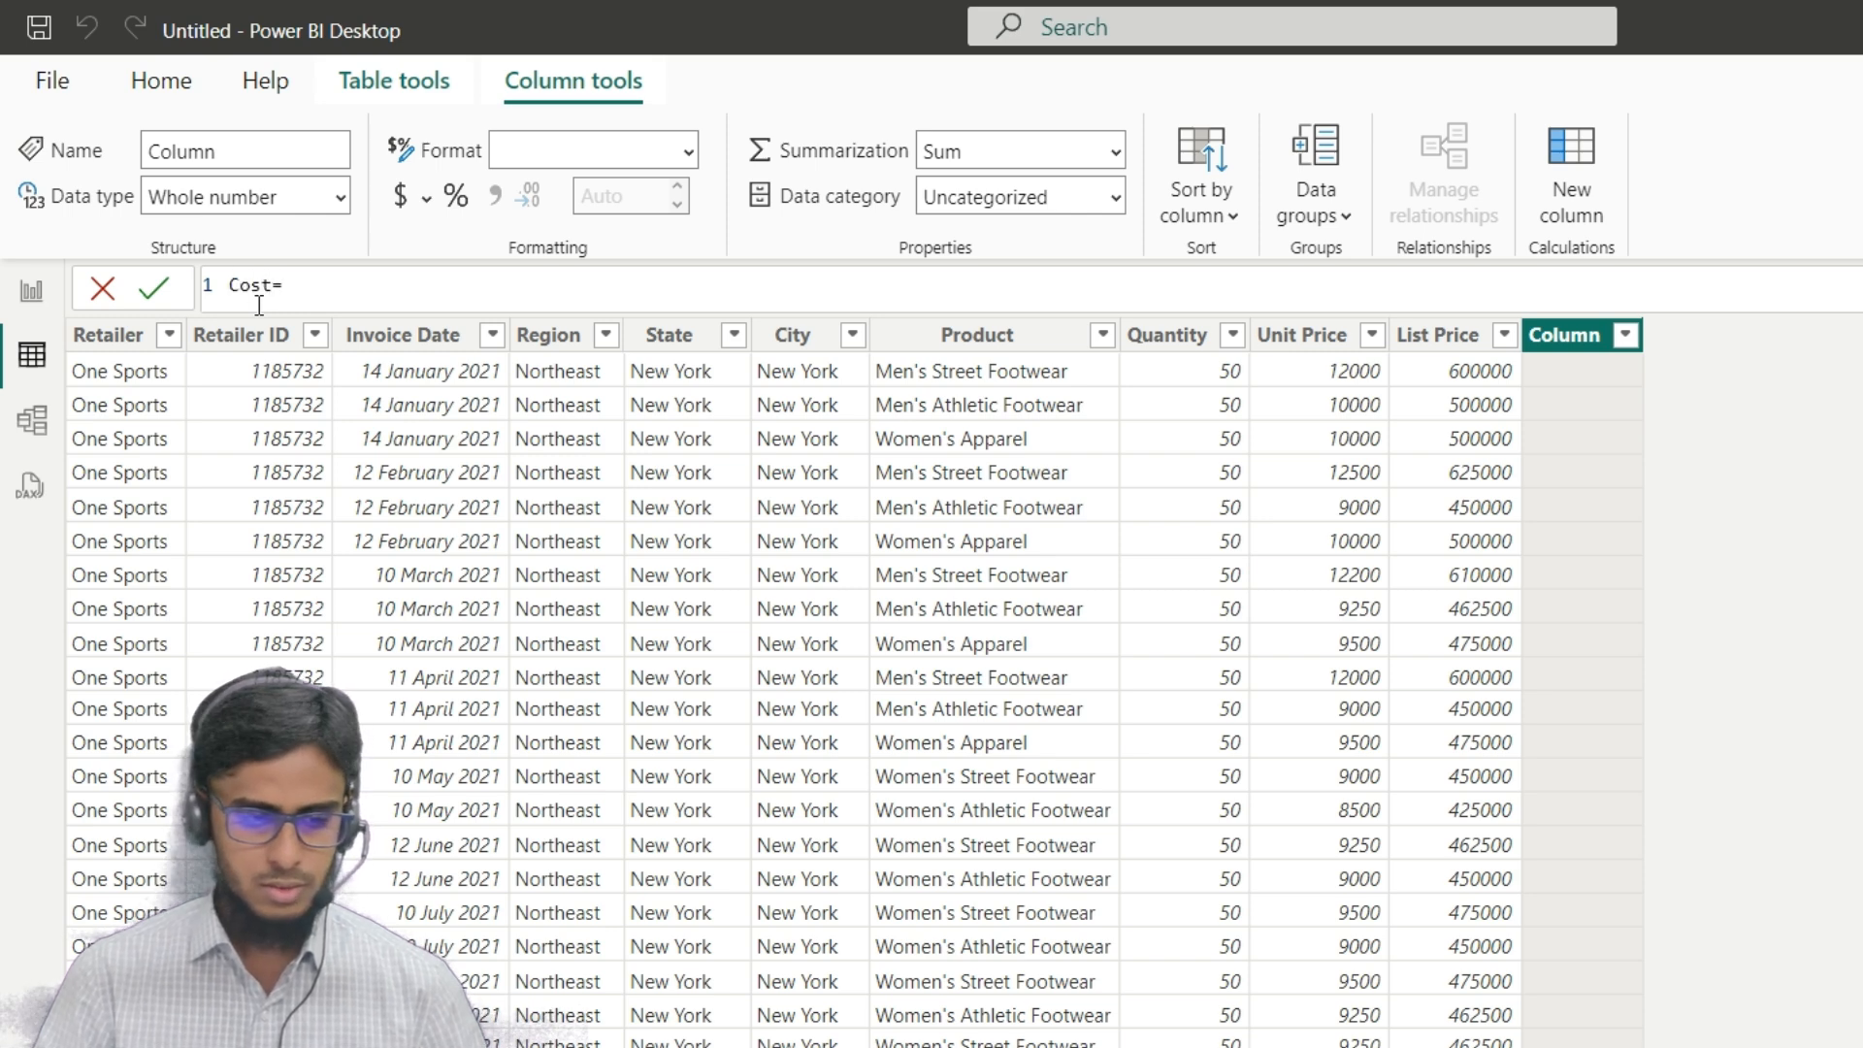
- Define the Cost column as Sheet1[Unit Price]*Sheet1[Quantity] and commit the formula
type("UNITE")
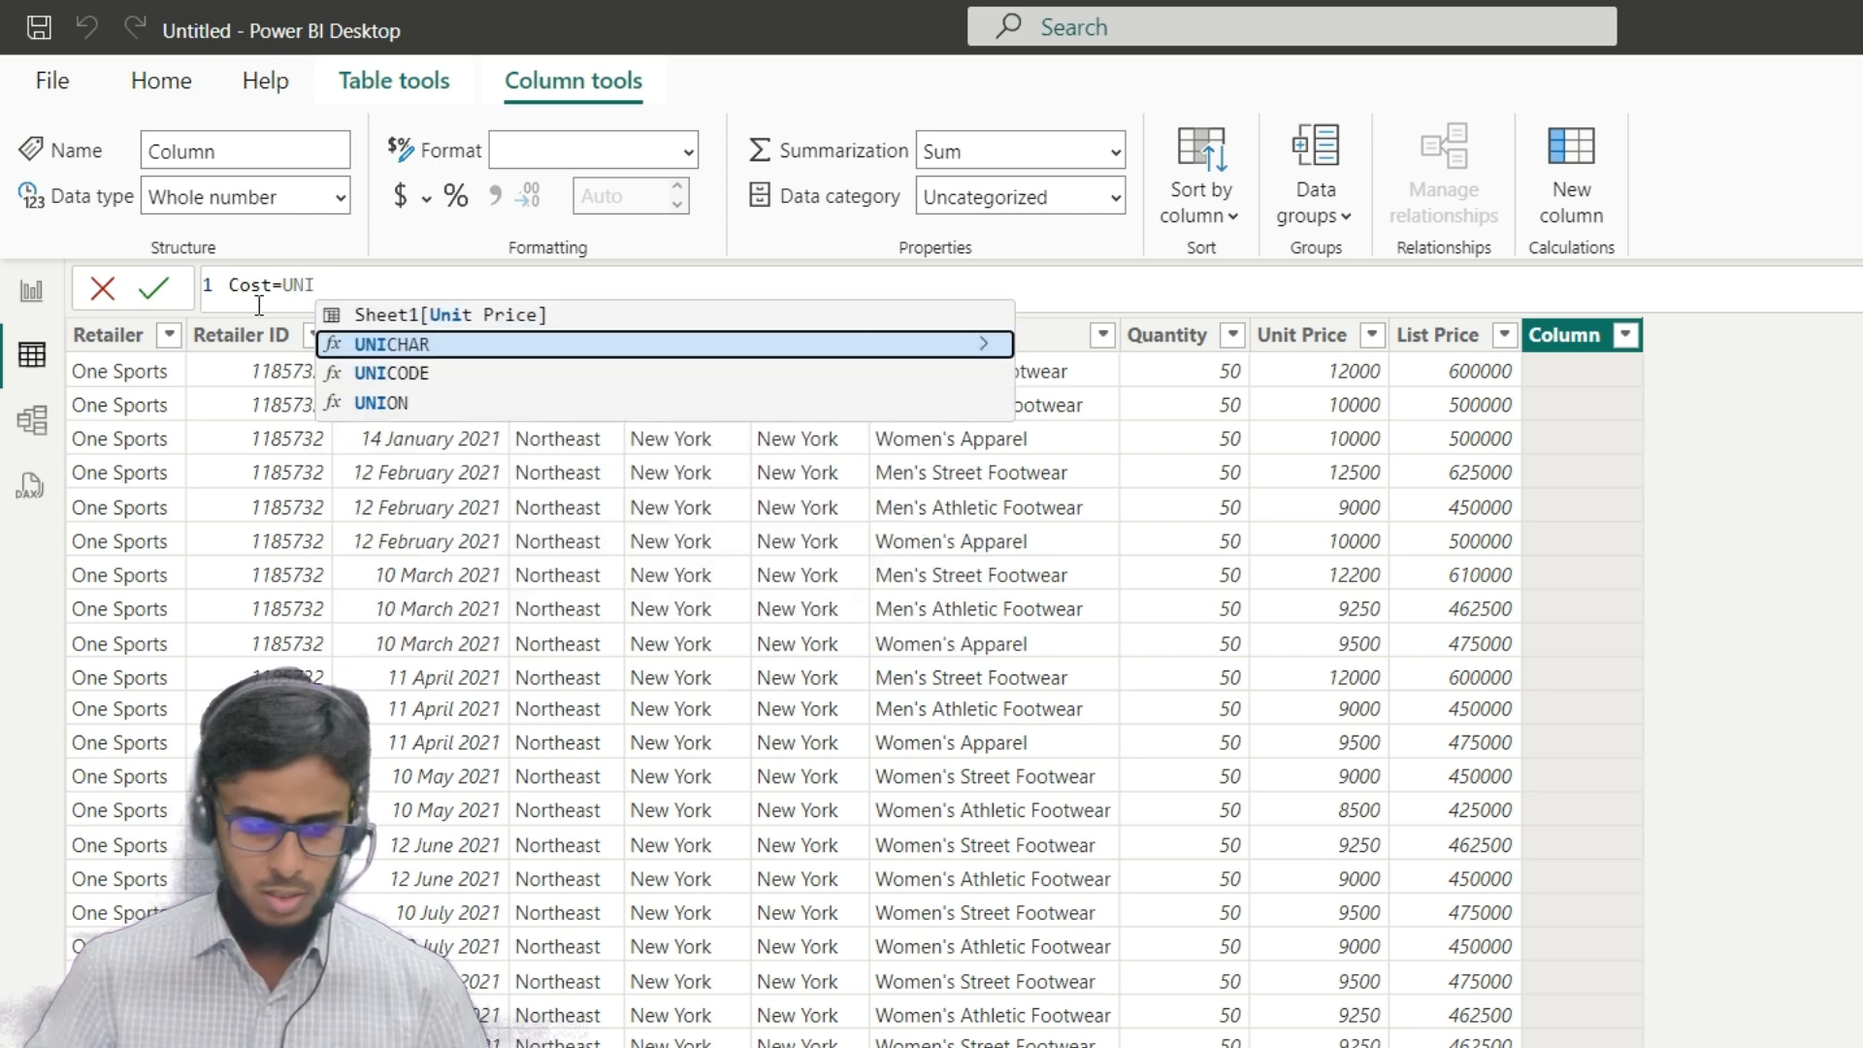
key("Up")
key("Tab")
type("*")
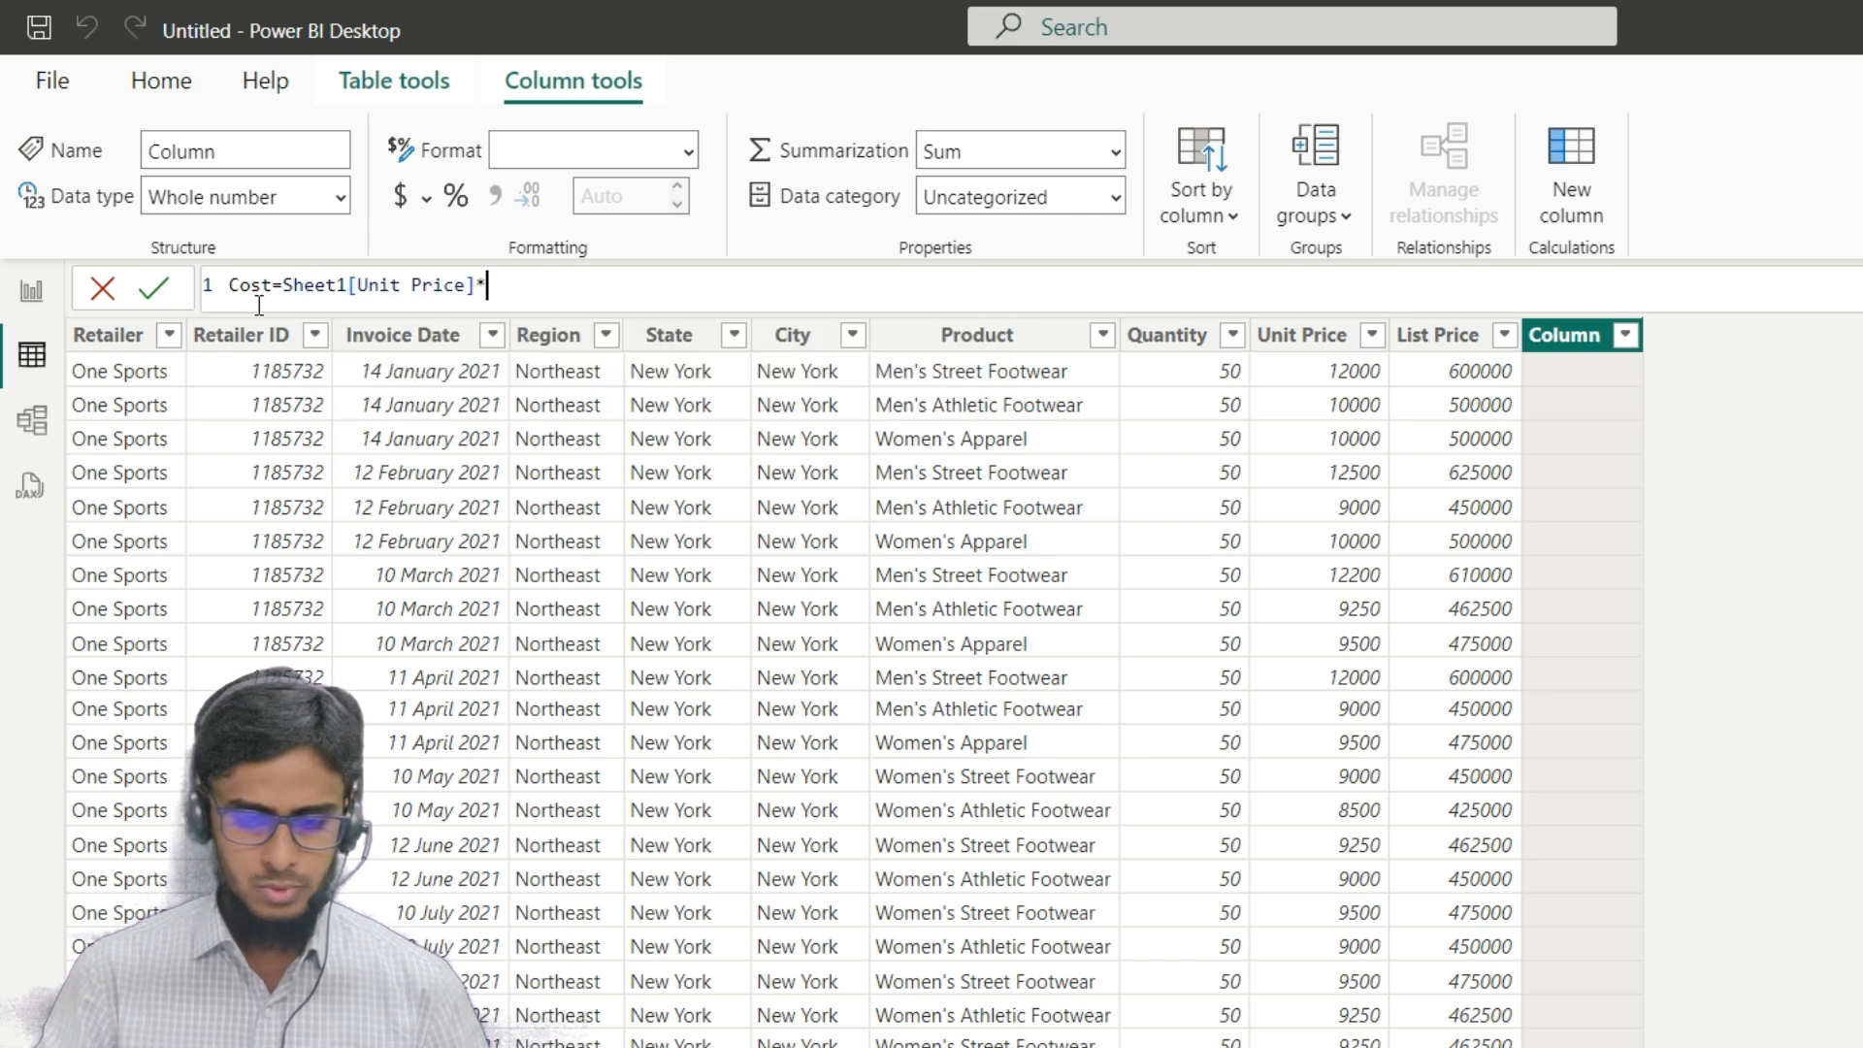
type("QU")
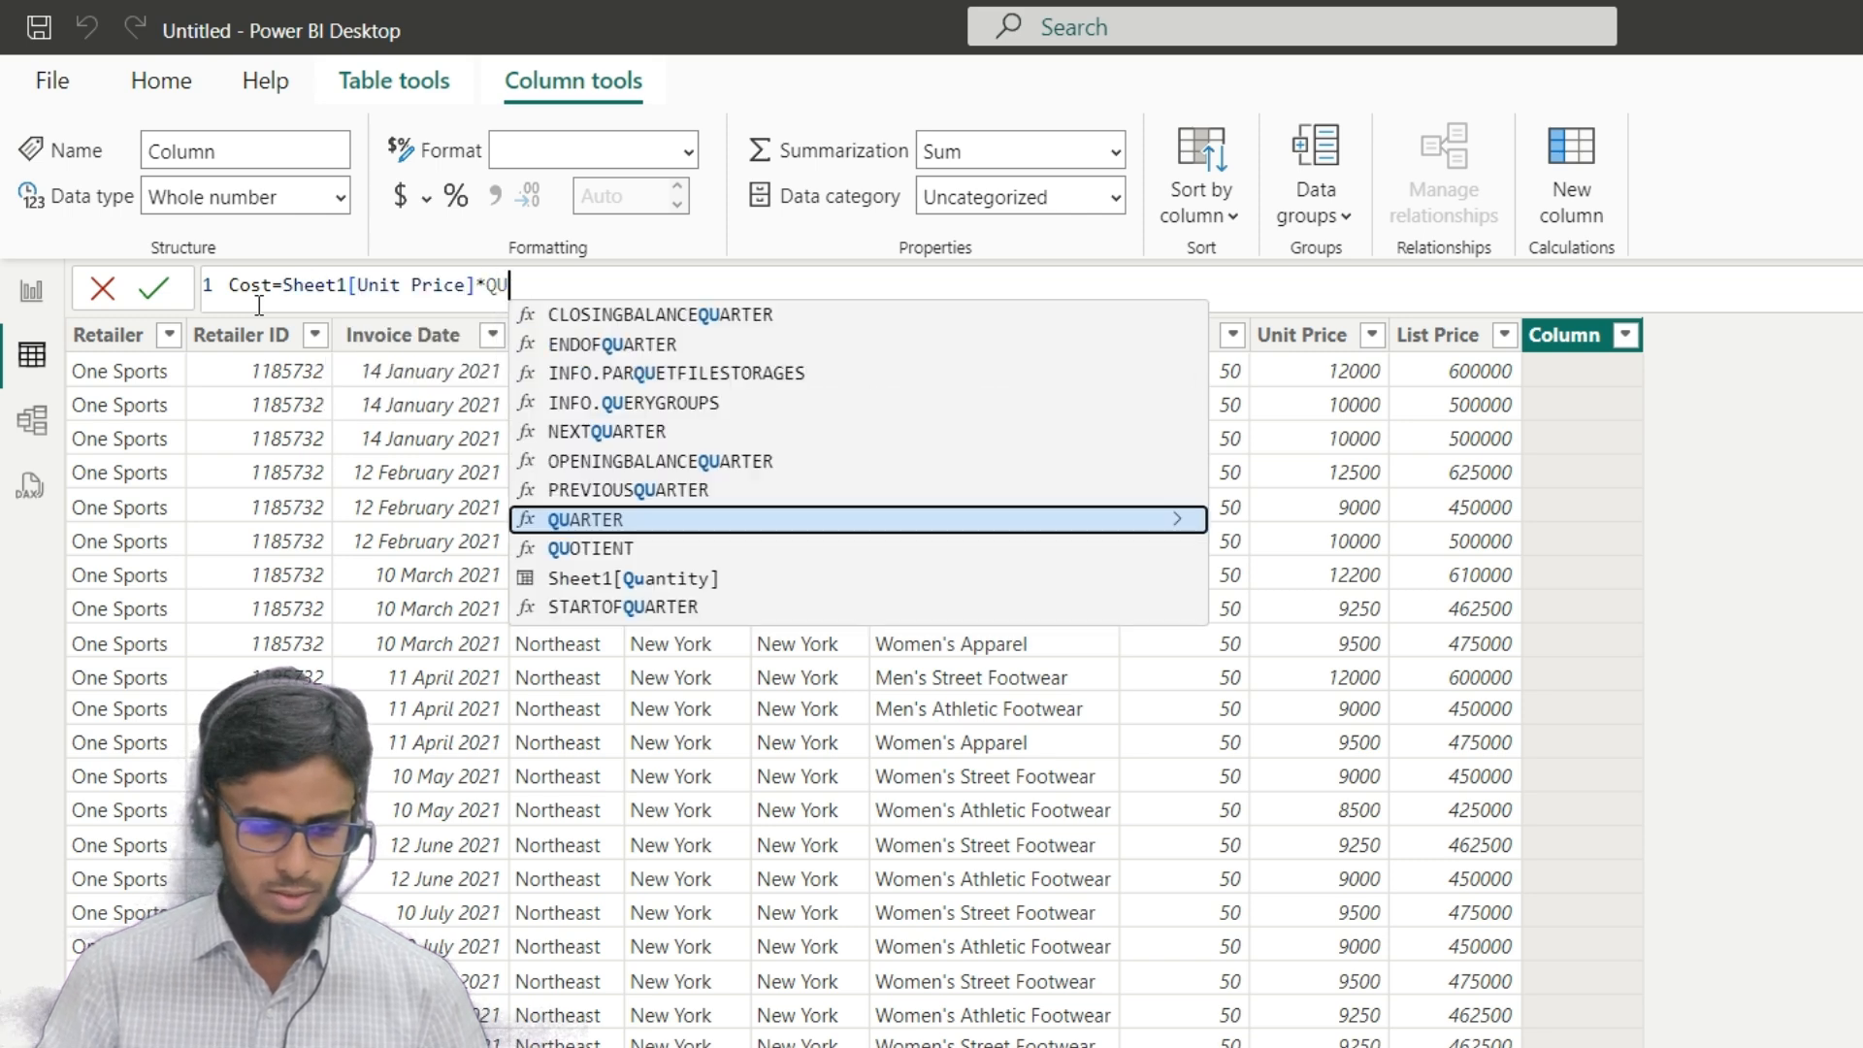
key("Down")
key("Down")
key("Tab")
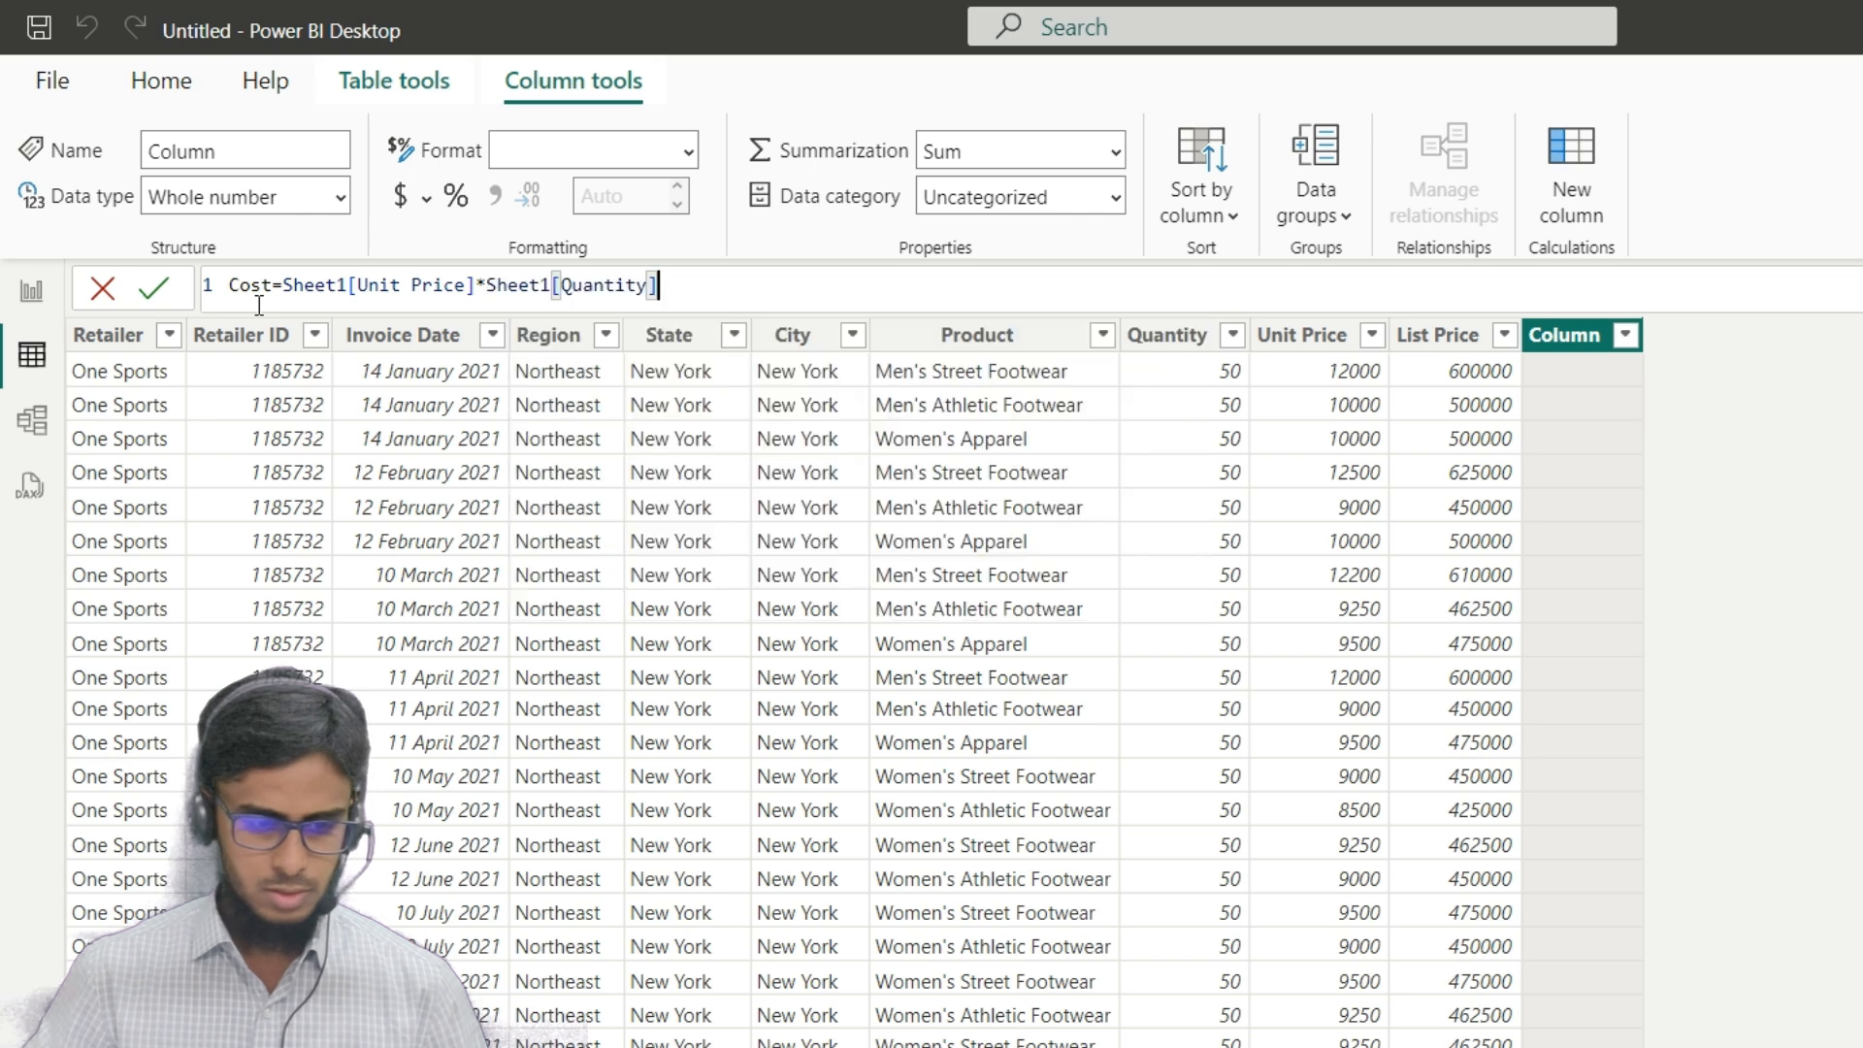
key("Return")
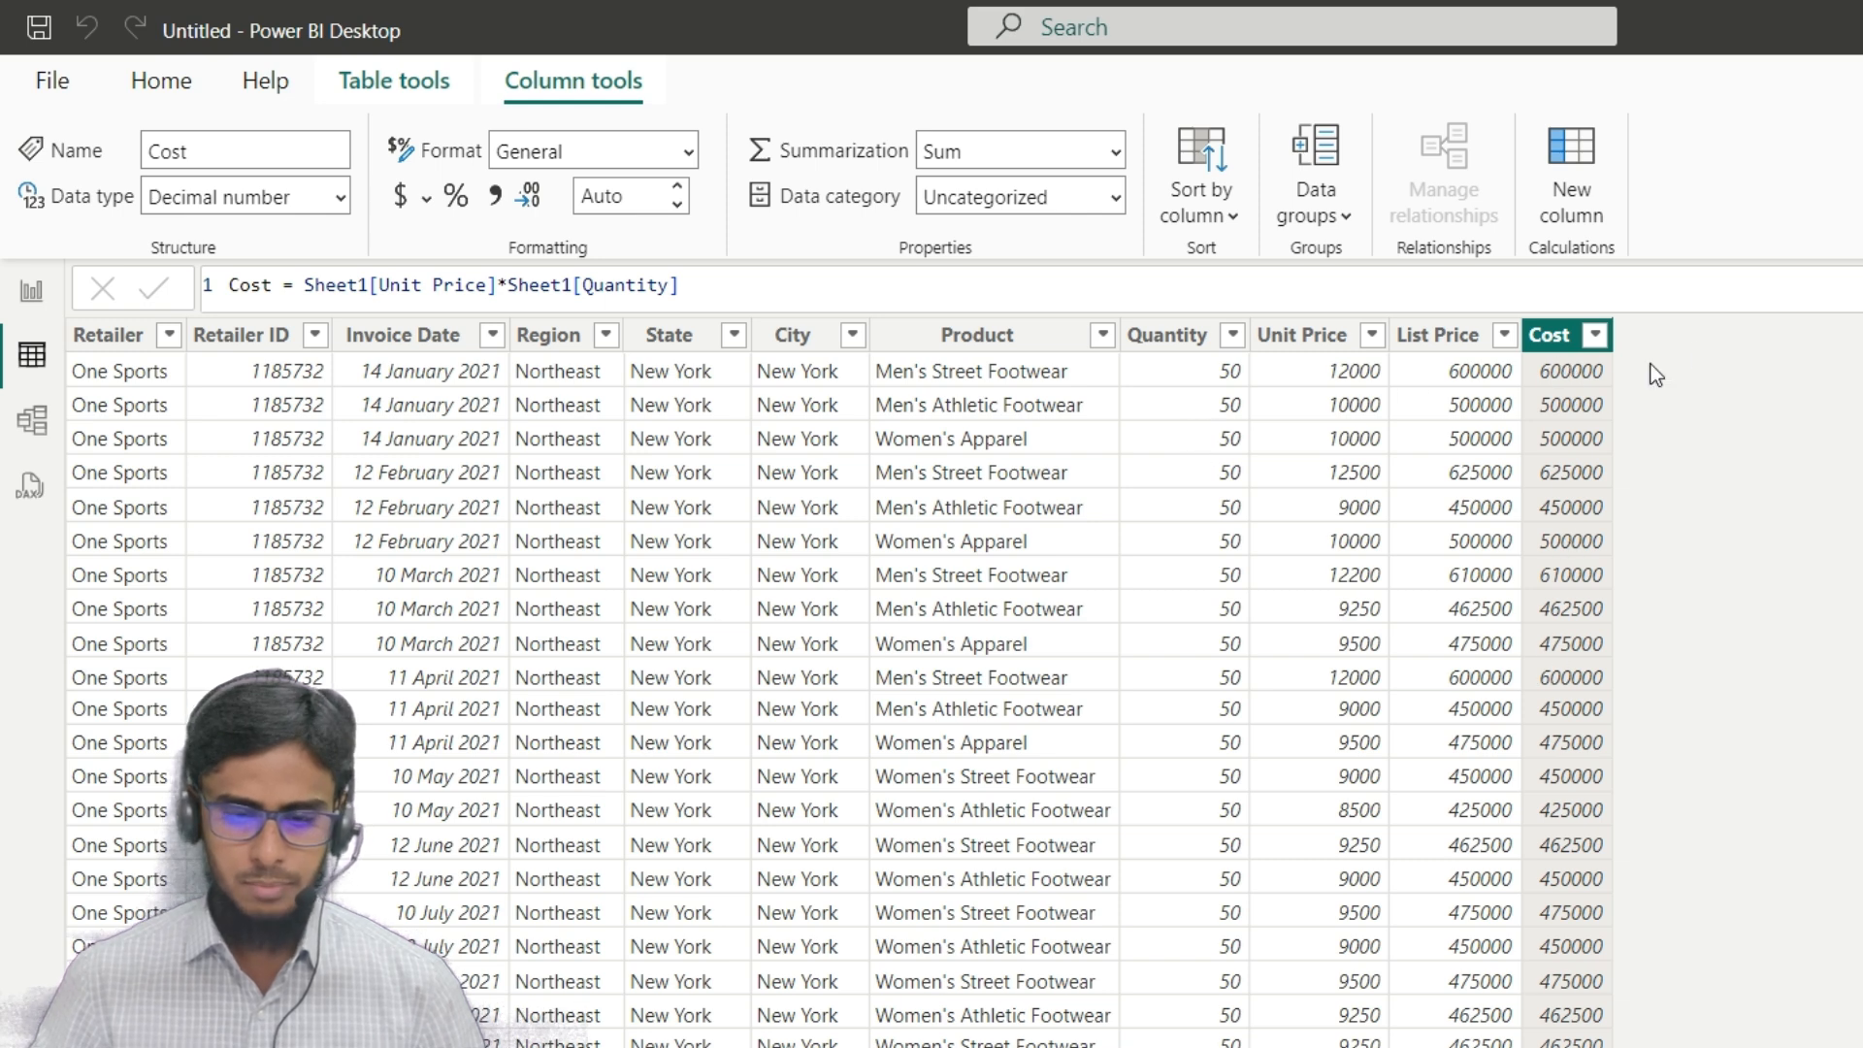
- Add another calculated column to Sheet1 and name it Sales
left_click(1582, 180)
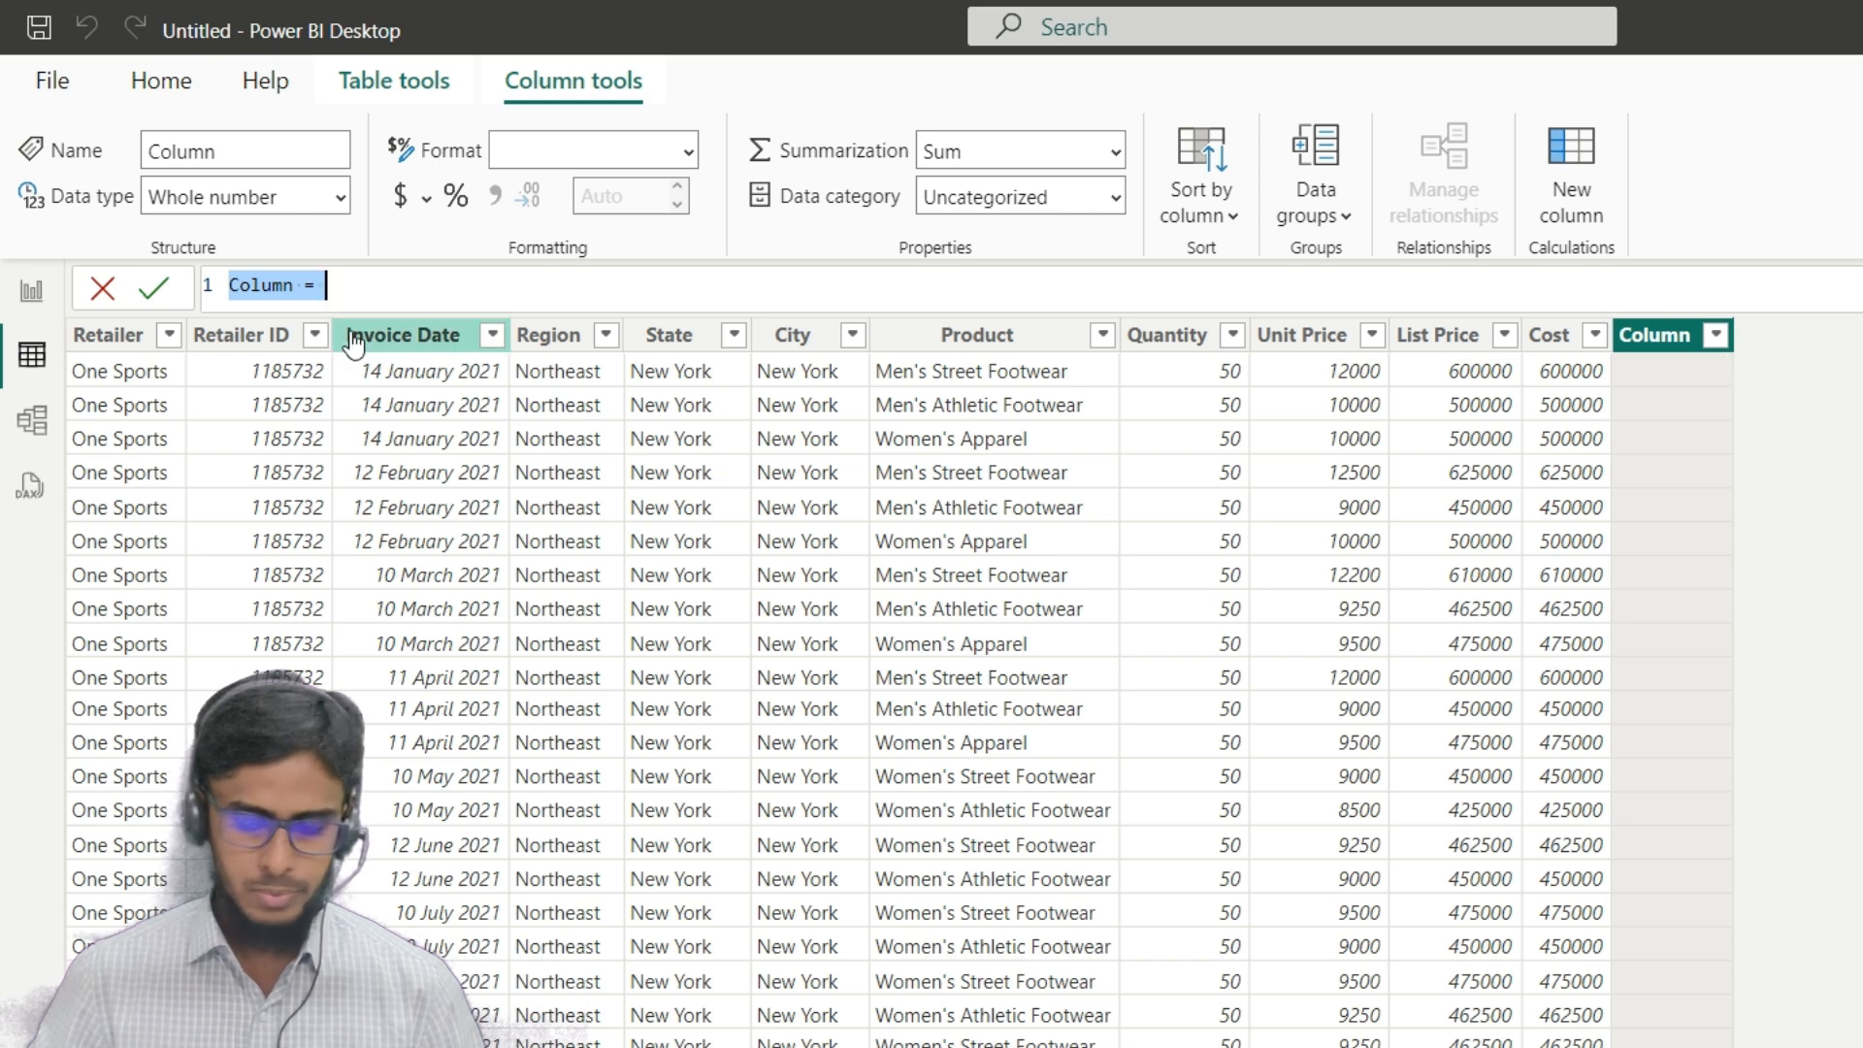
key("BackSpace")
type("s")
key("BackSpace")
type("Sales=S")
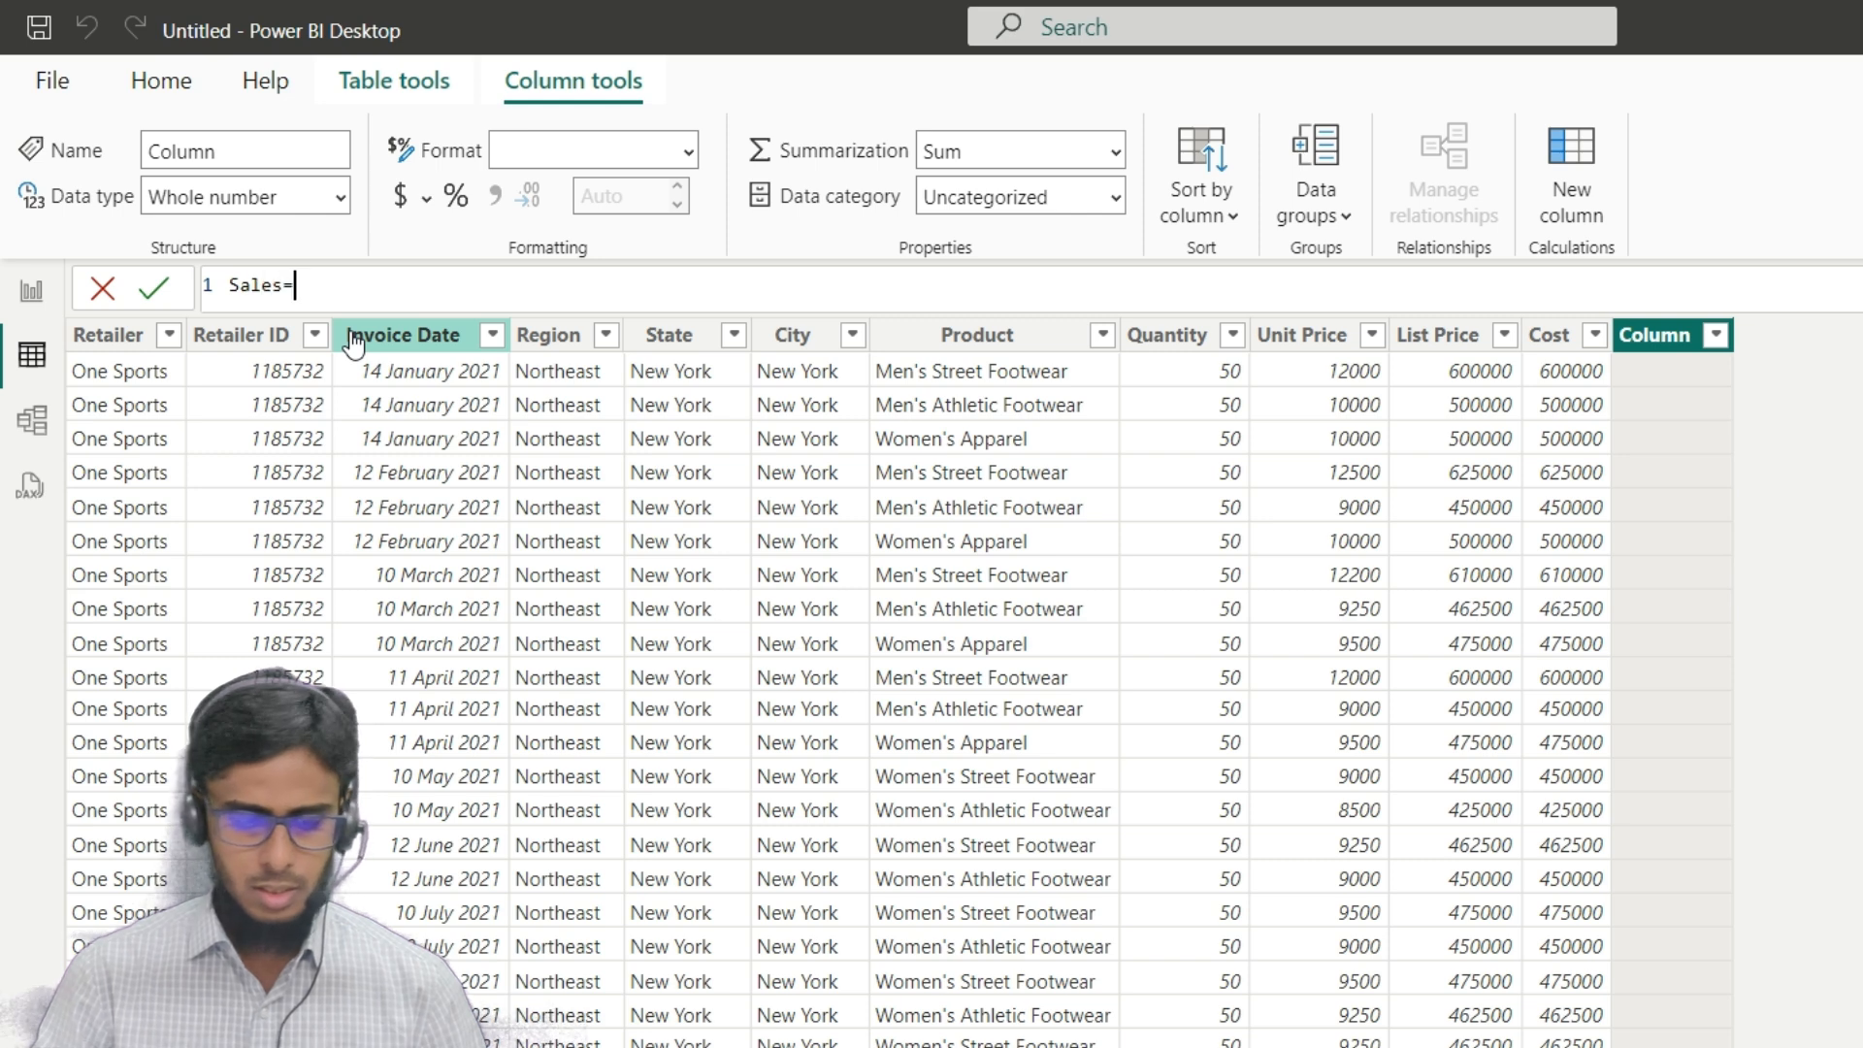
- Define the Sales column as Sheet1[List Price]*Sheet1[Quantity] and commit the formula
type("ales")
key("BackSpace")
key("BackSpace")
key("BackSpace")
key("BackSpace")
key("BackSpace")
type("List")
key("Tab")
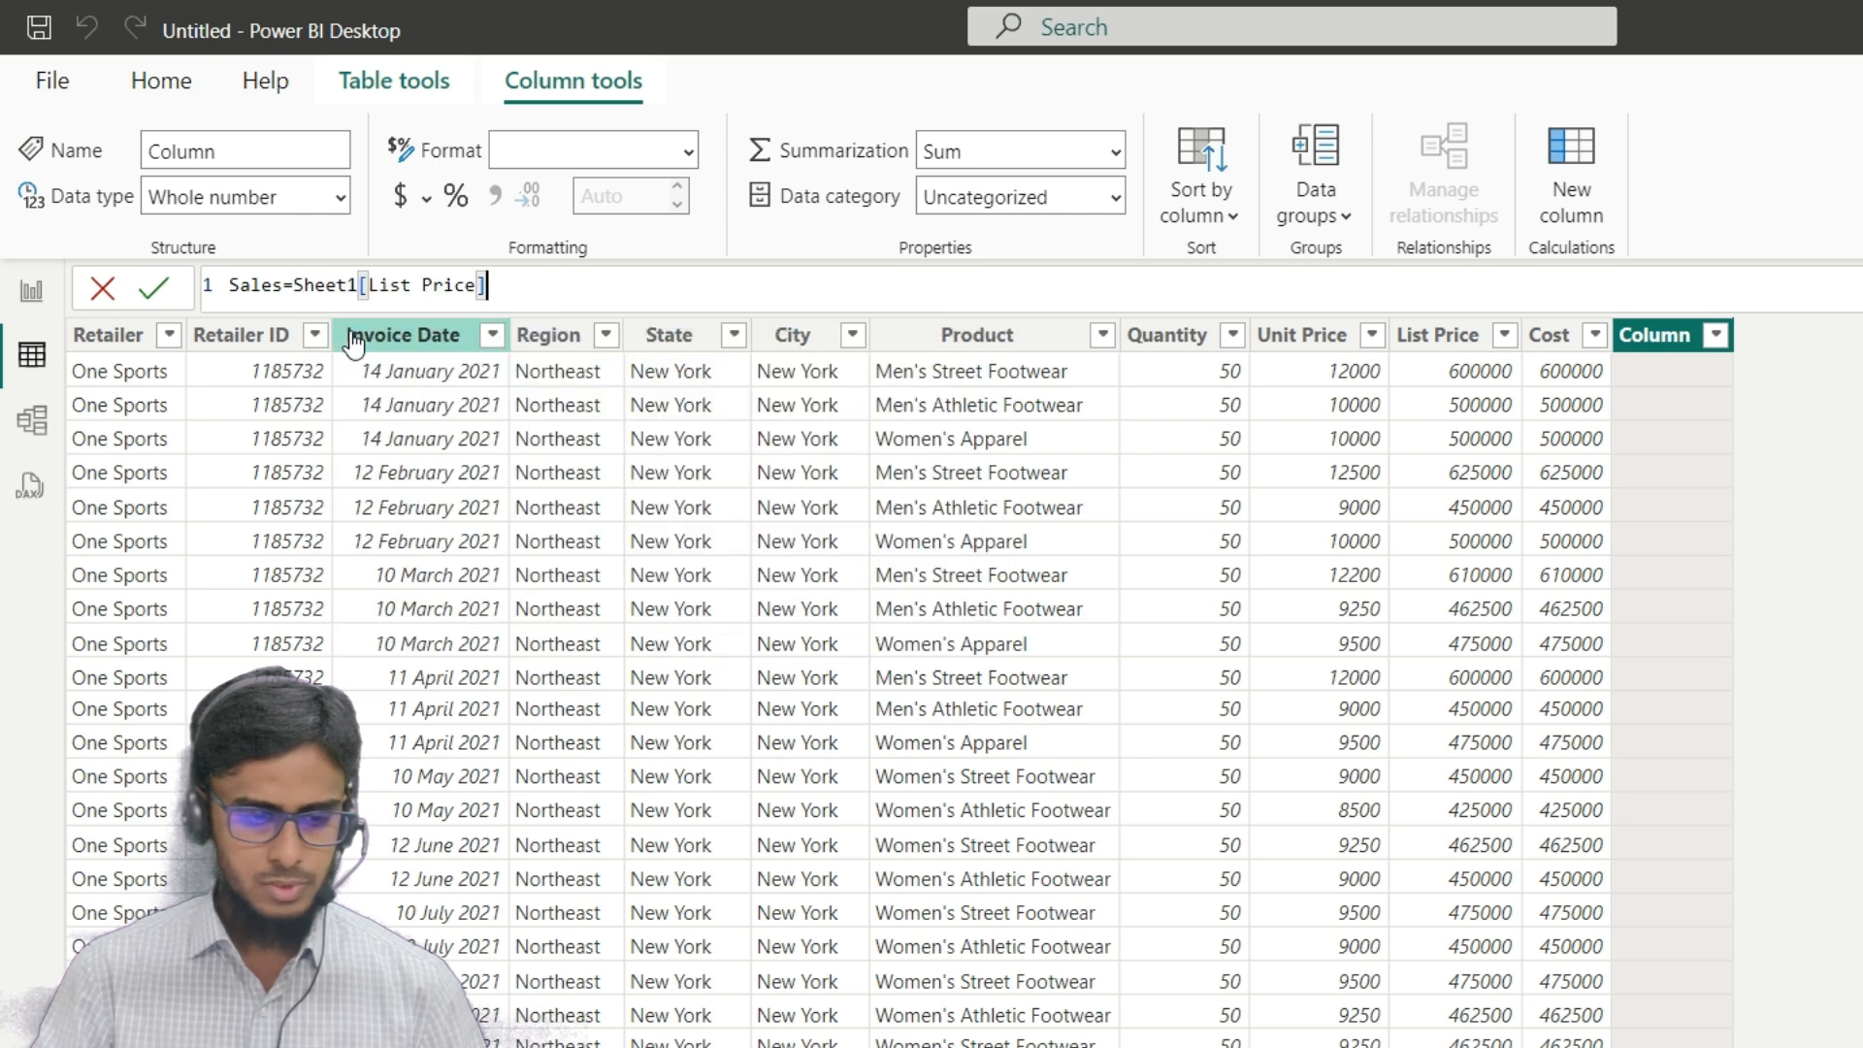
type("*qu")
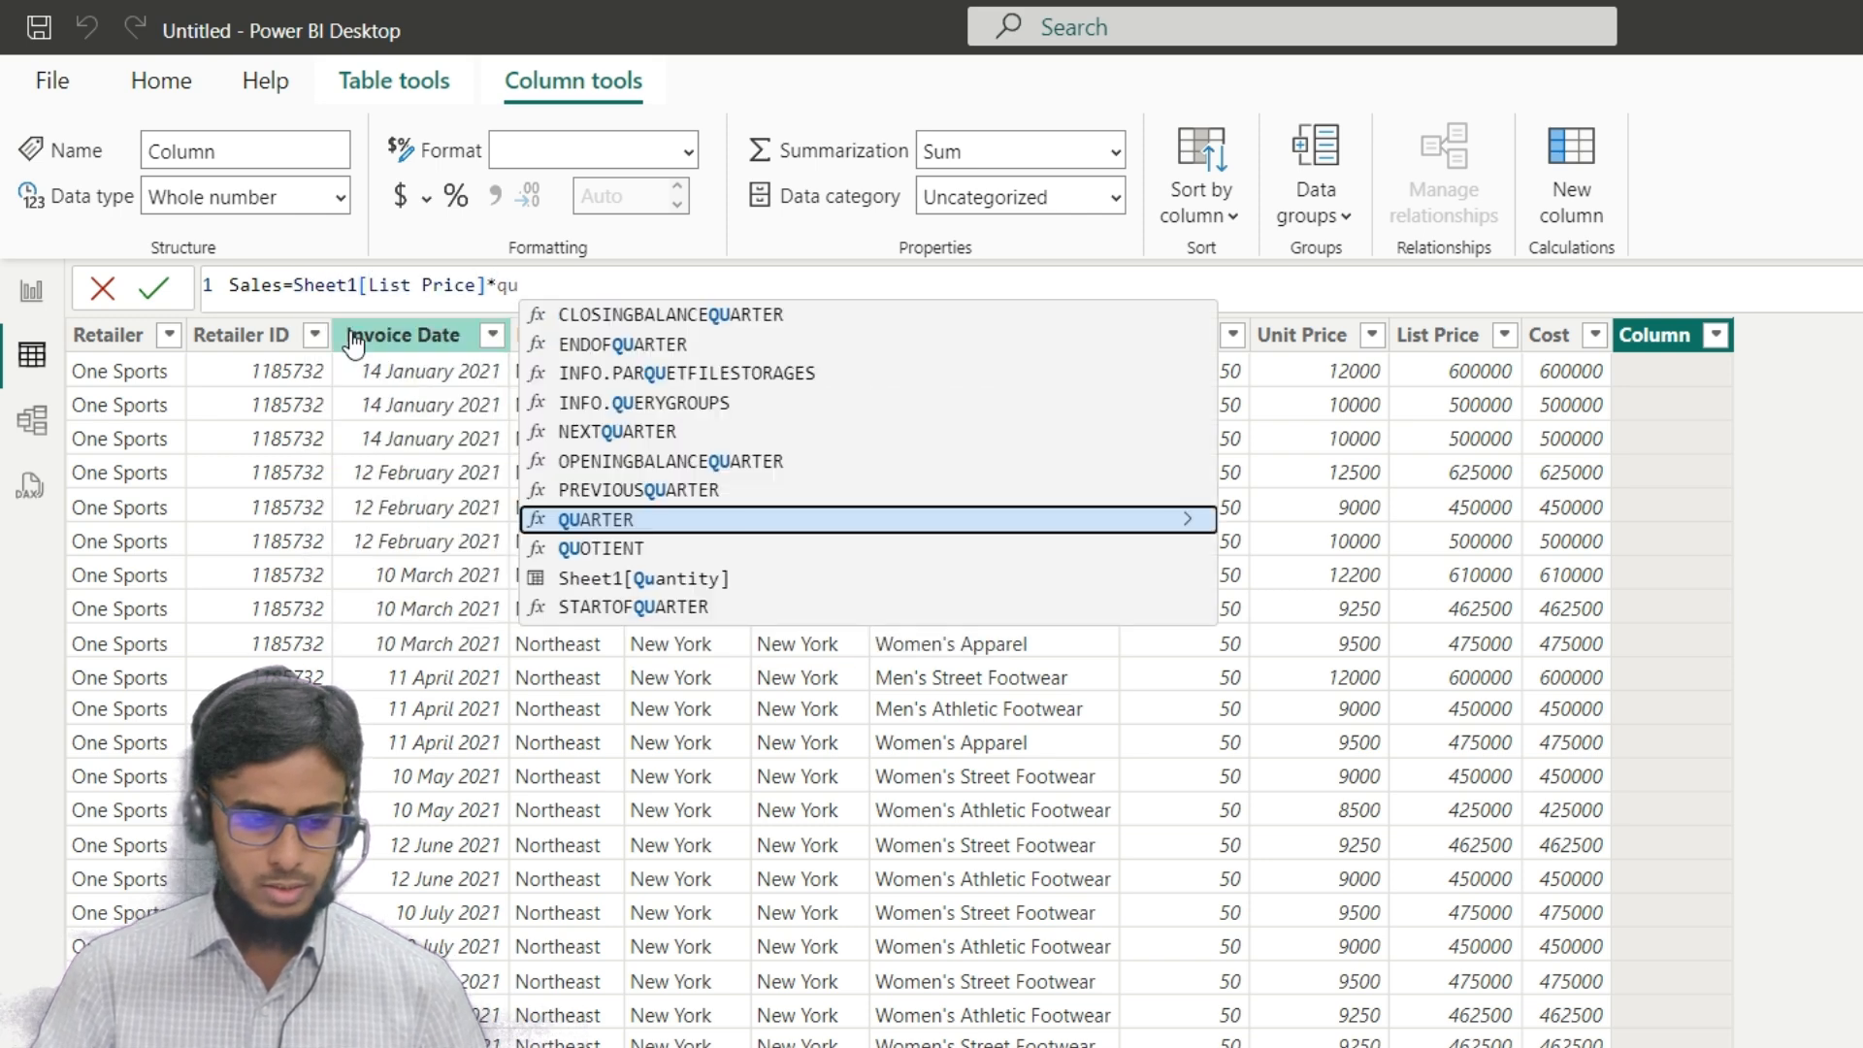
key("Down")
key("Down")
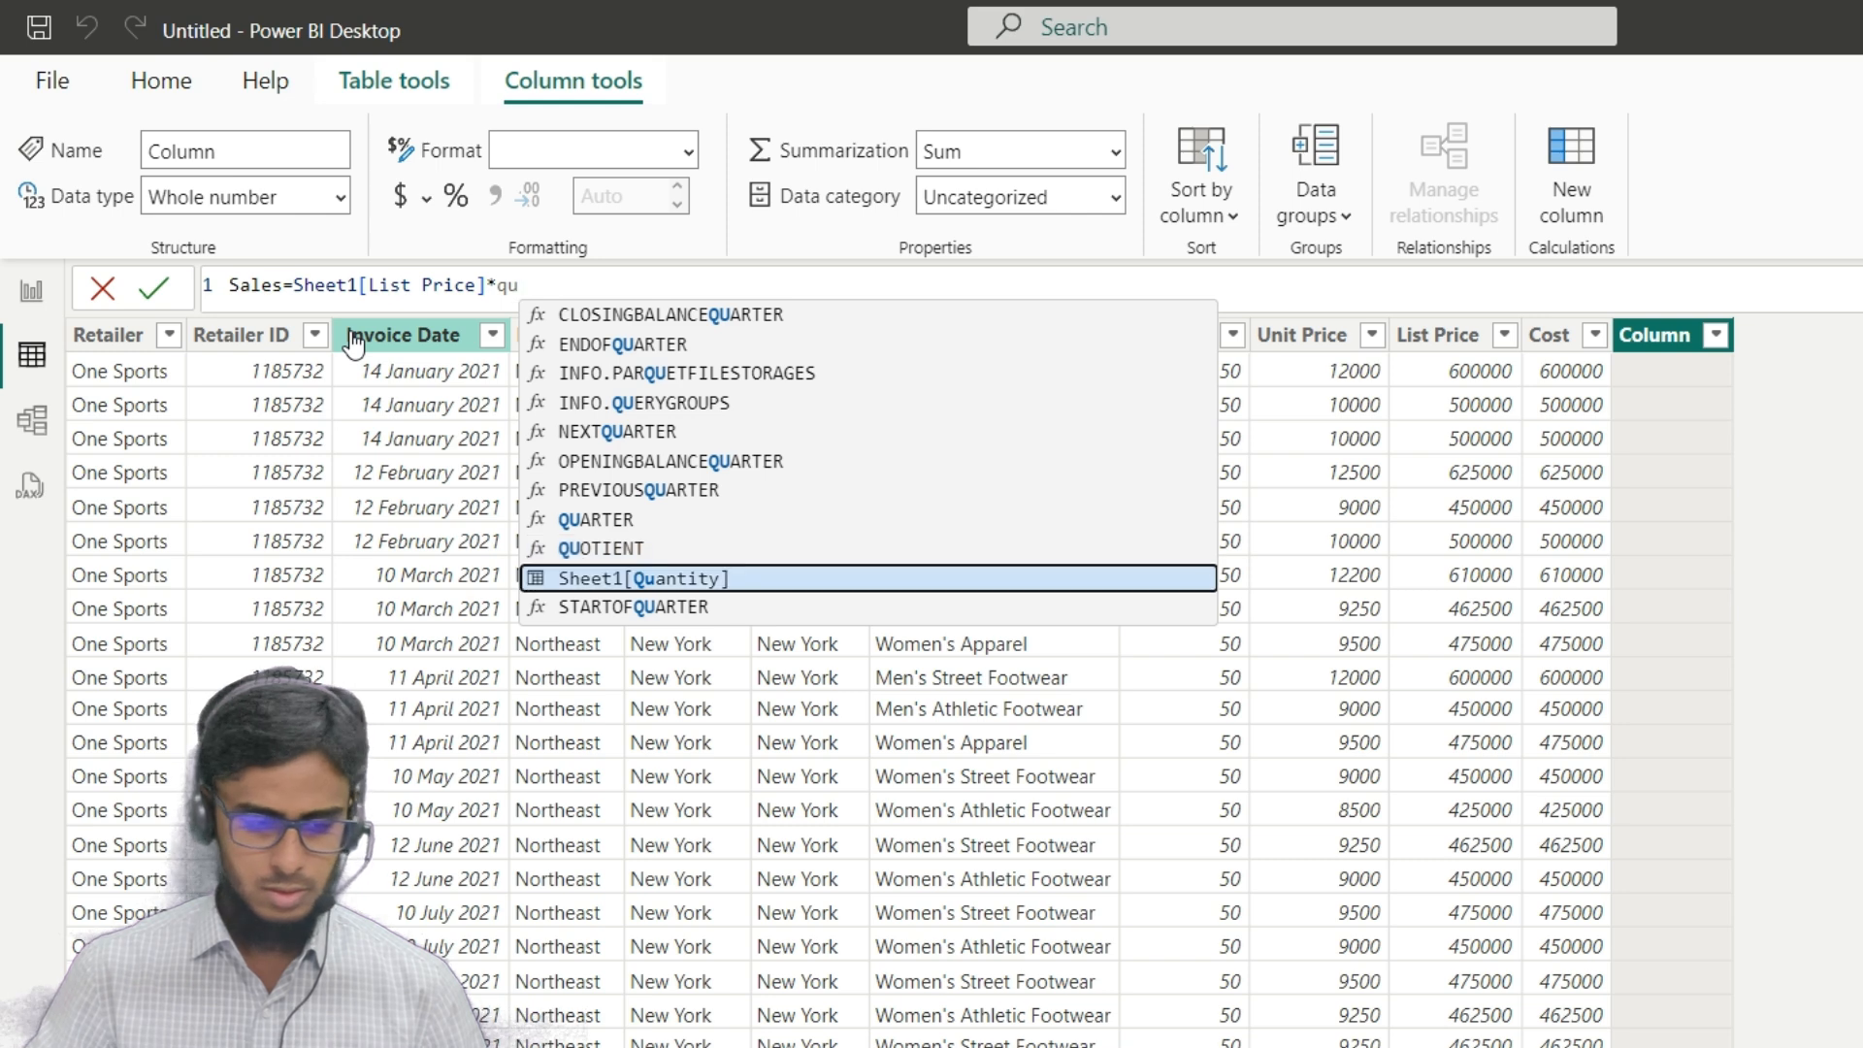
key("Tab")
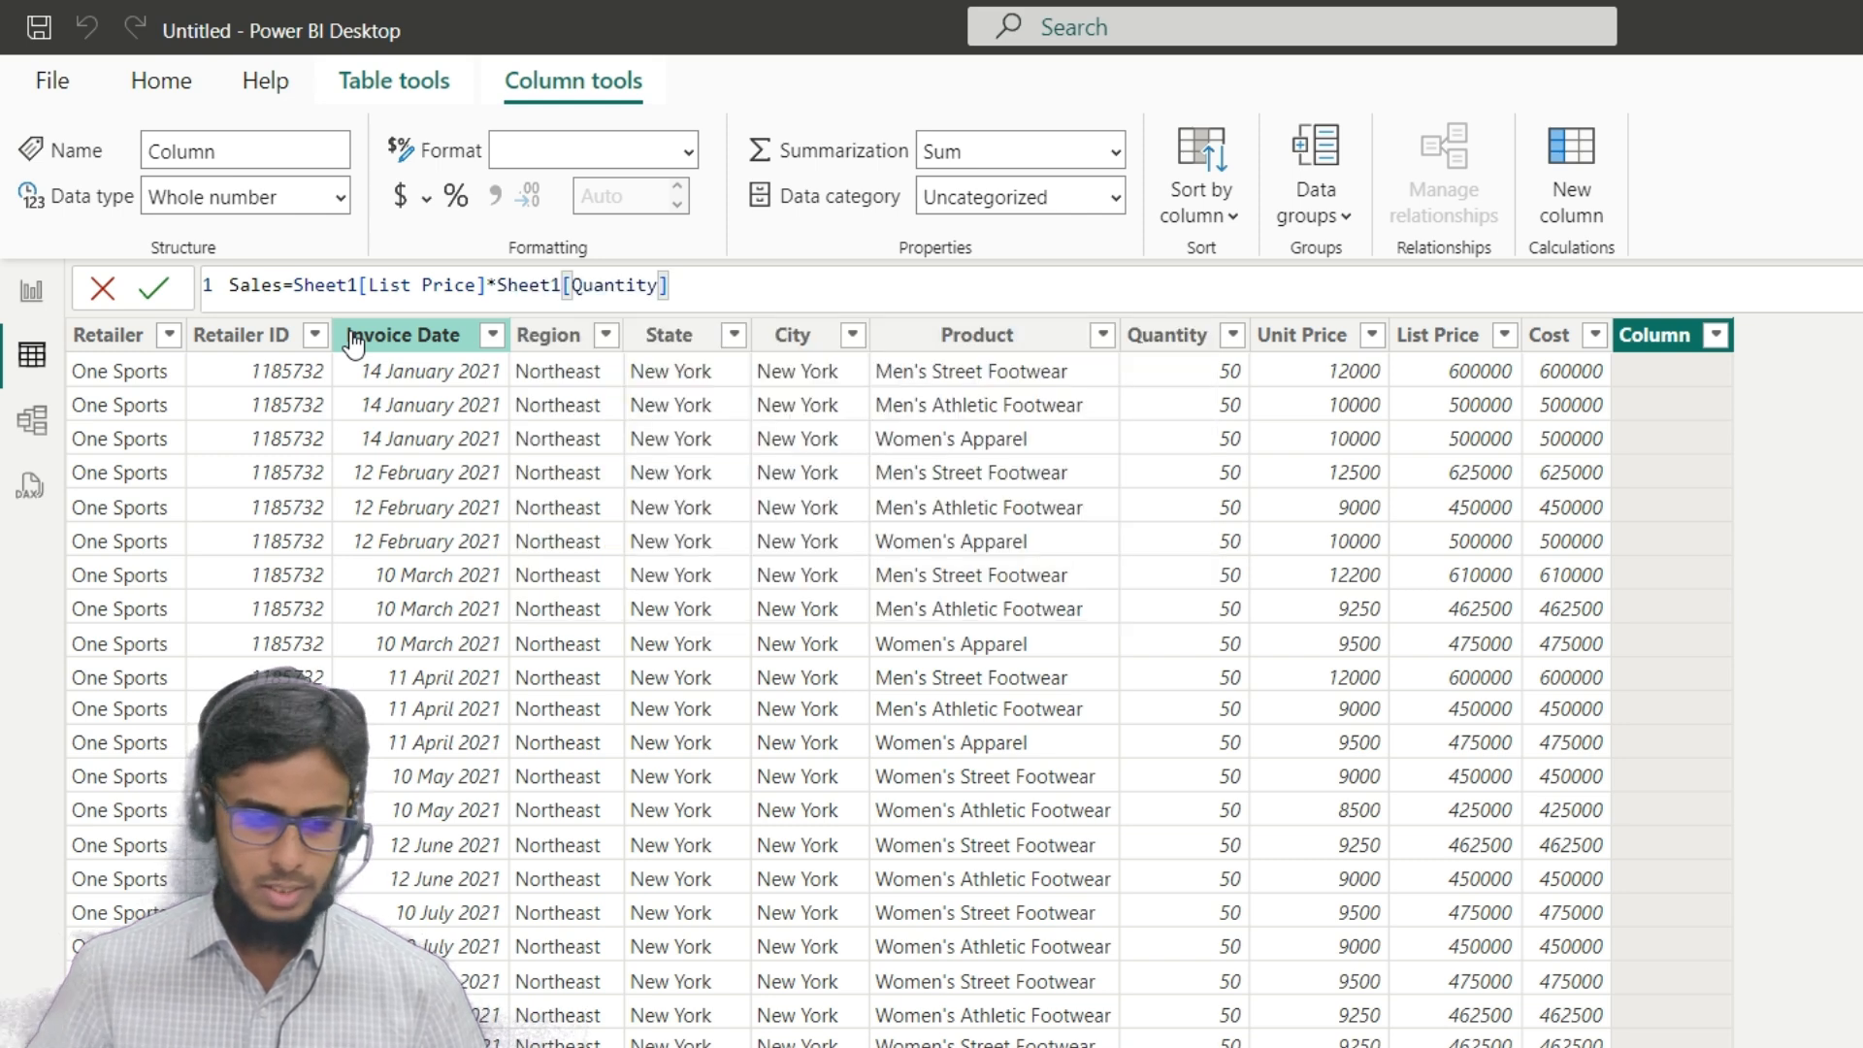
key("Return")
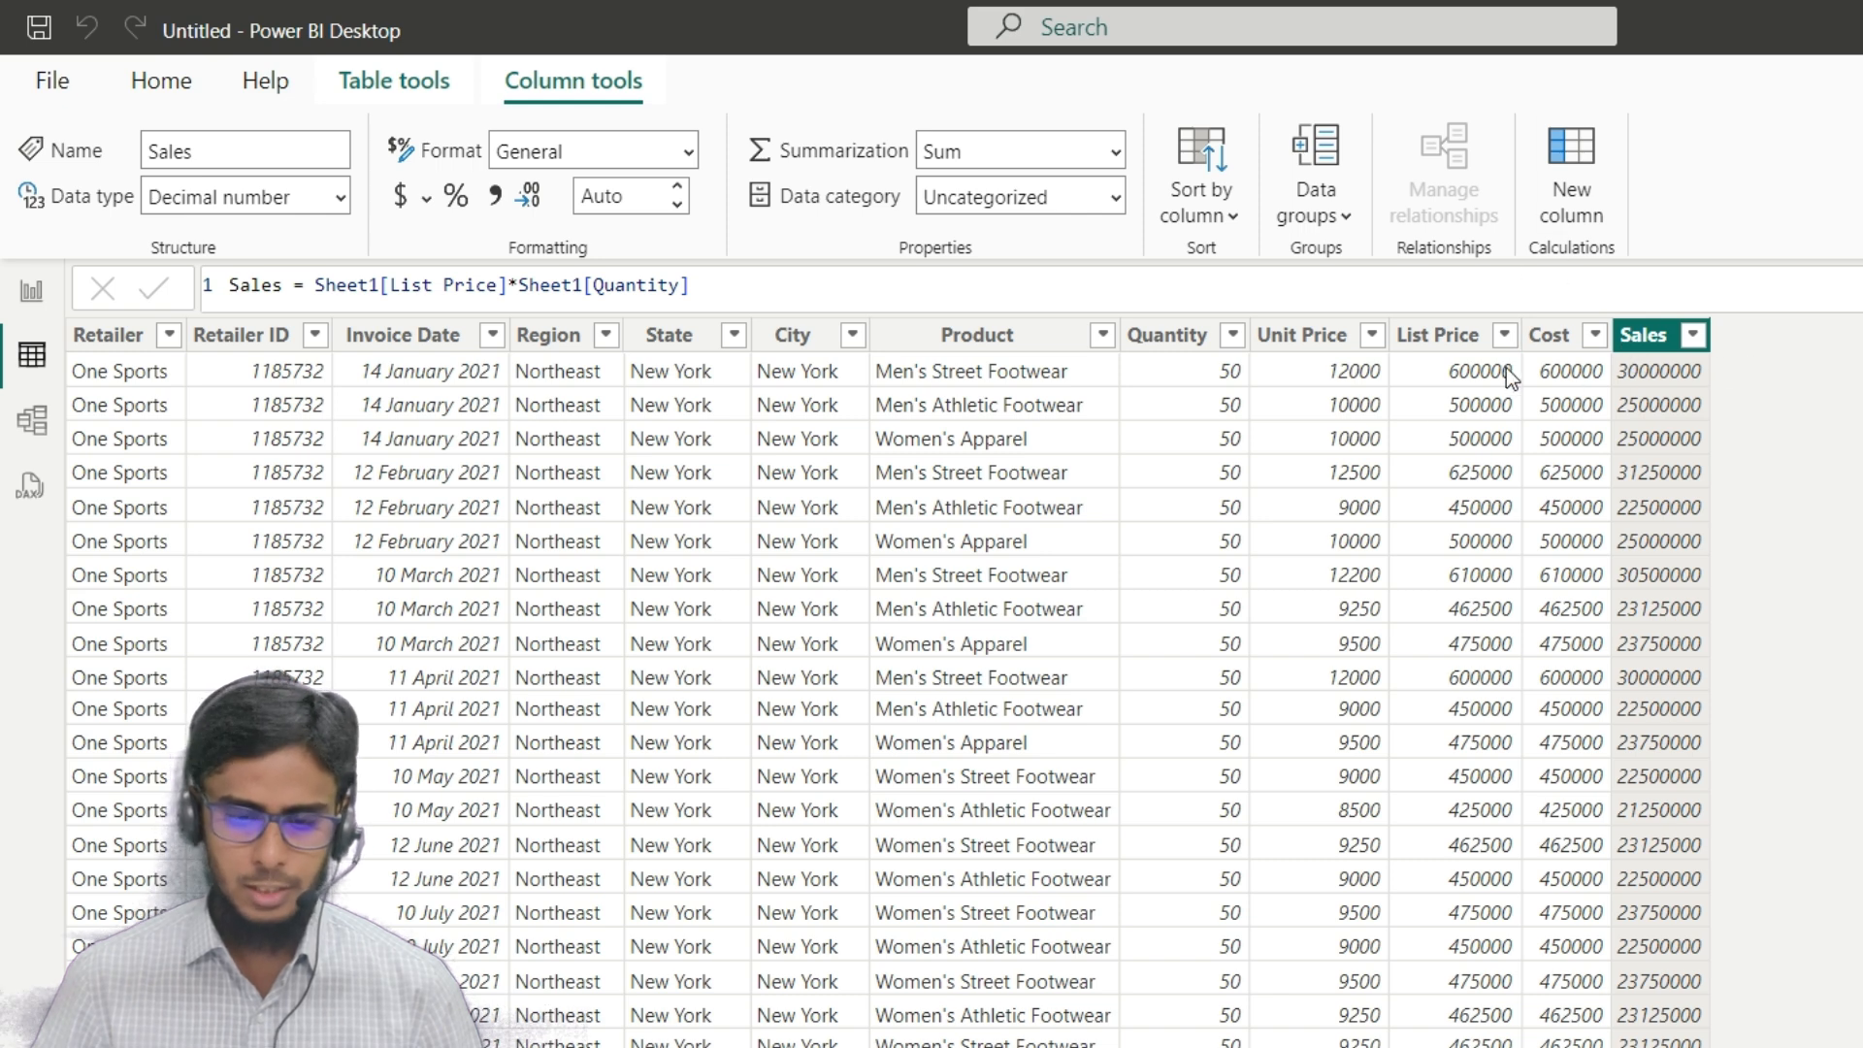
- Add a calculated column named Profit to Sheet1, defined as Sheet1[Sales]-Sheet1[Cost], and commit the formula
left_click(1564, 182)
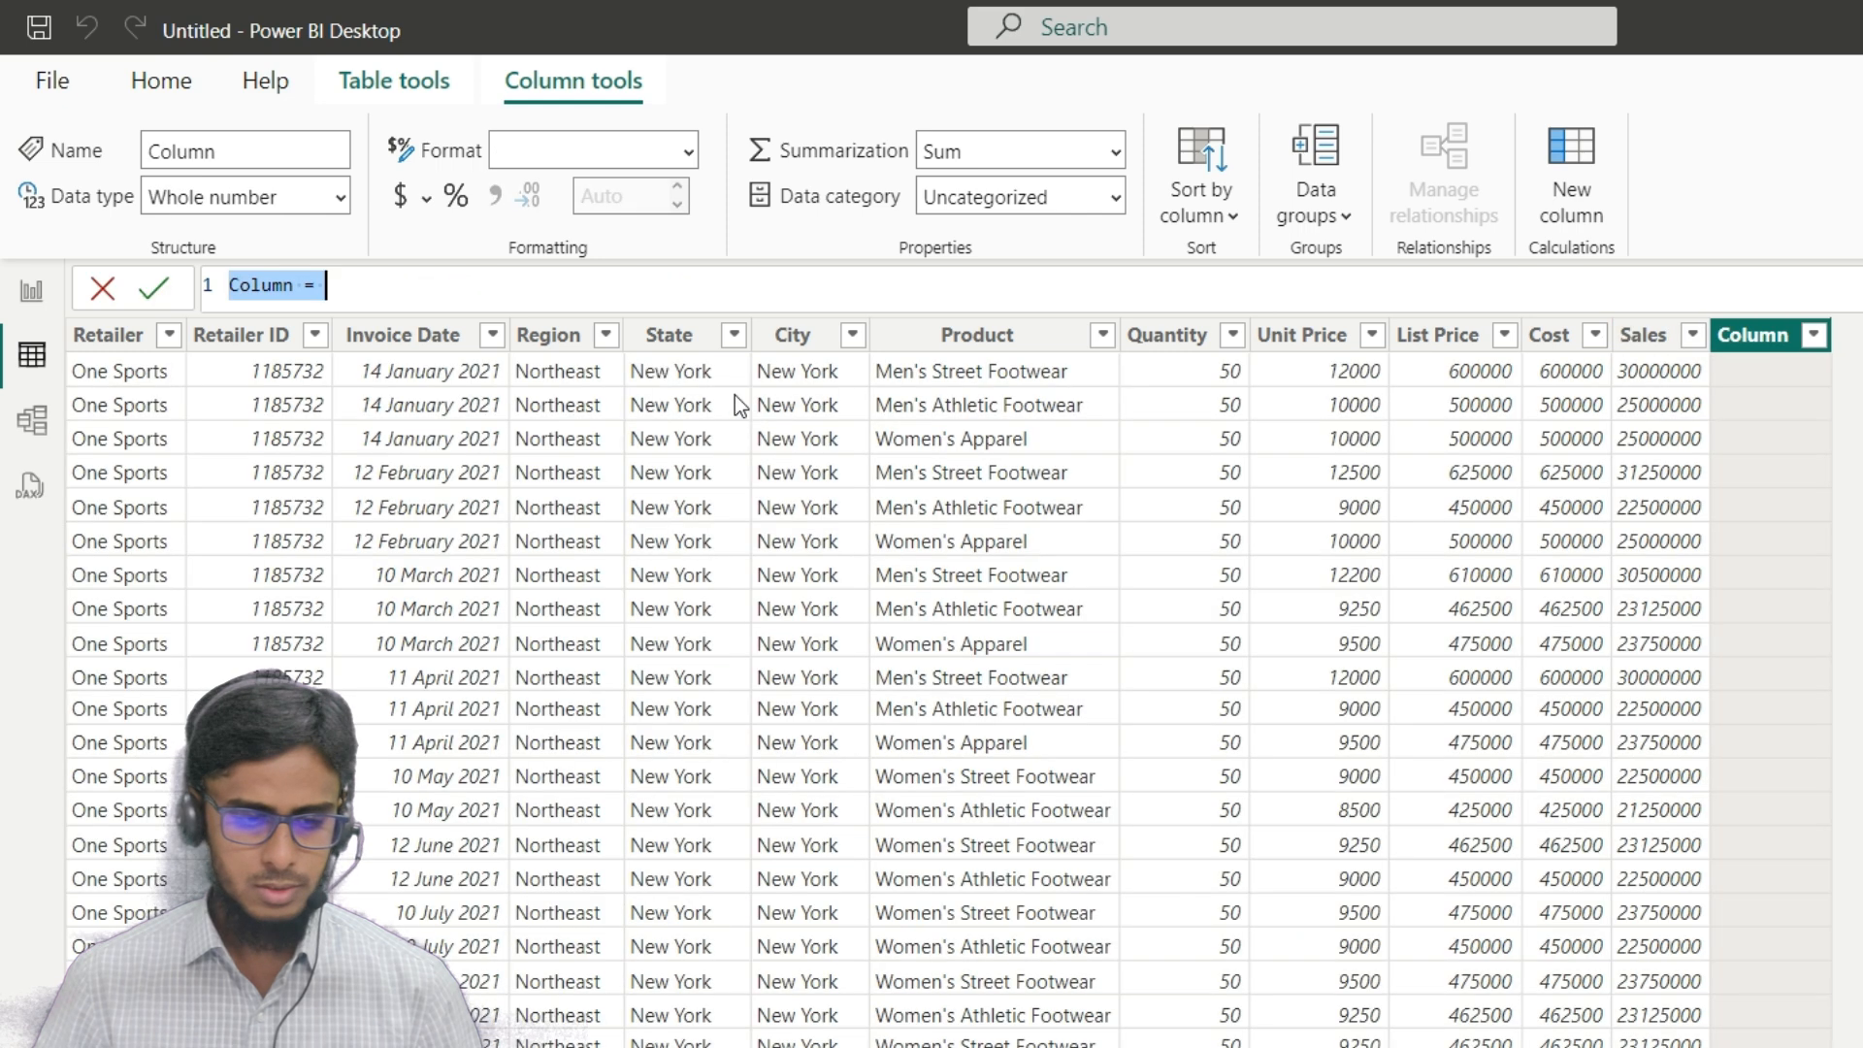
type("Profit=Sales")
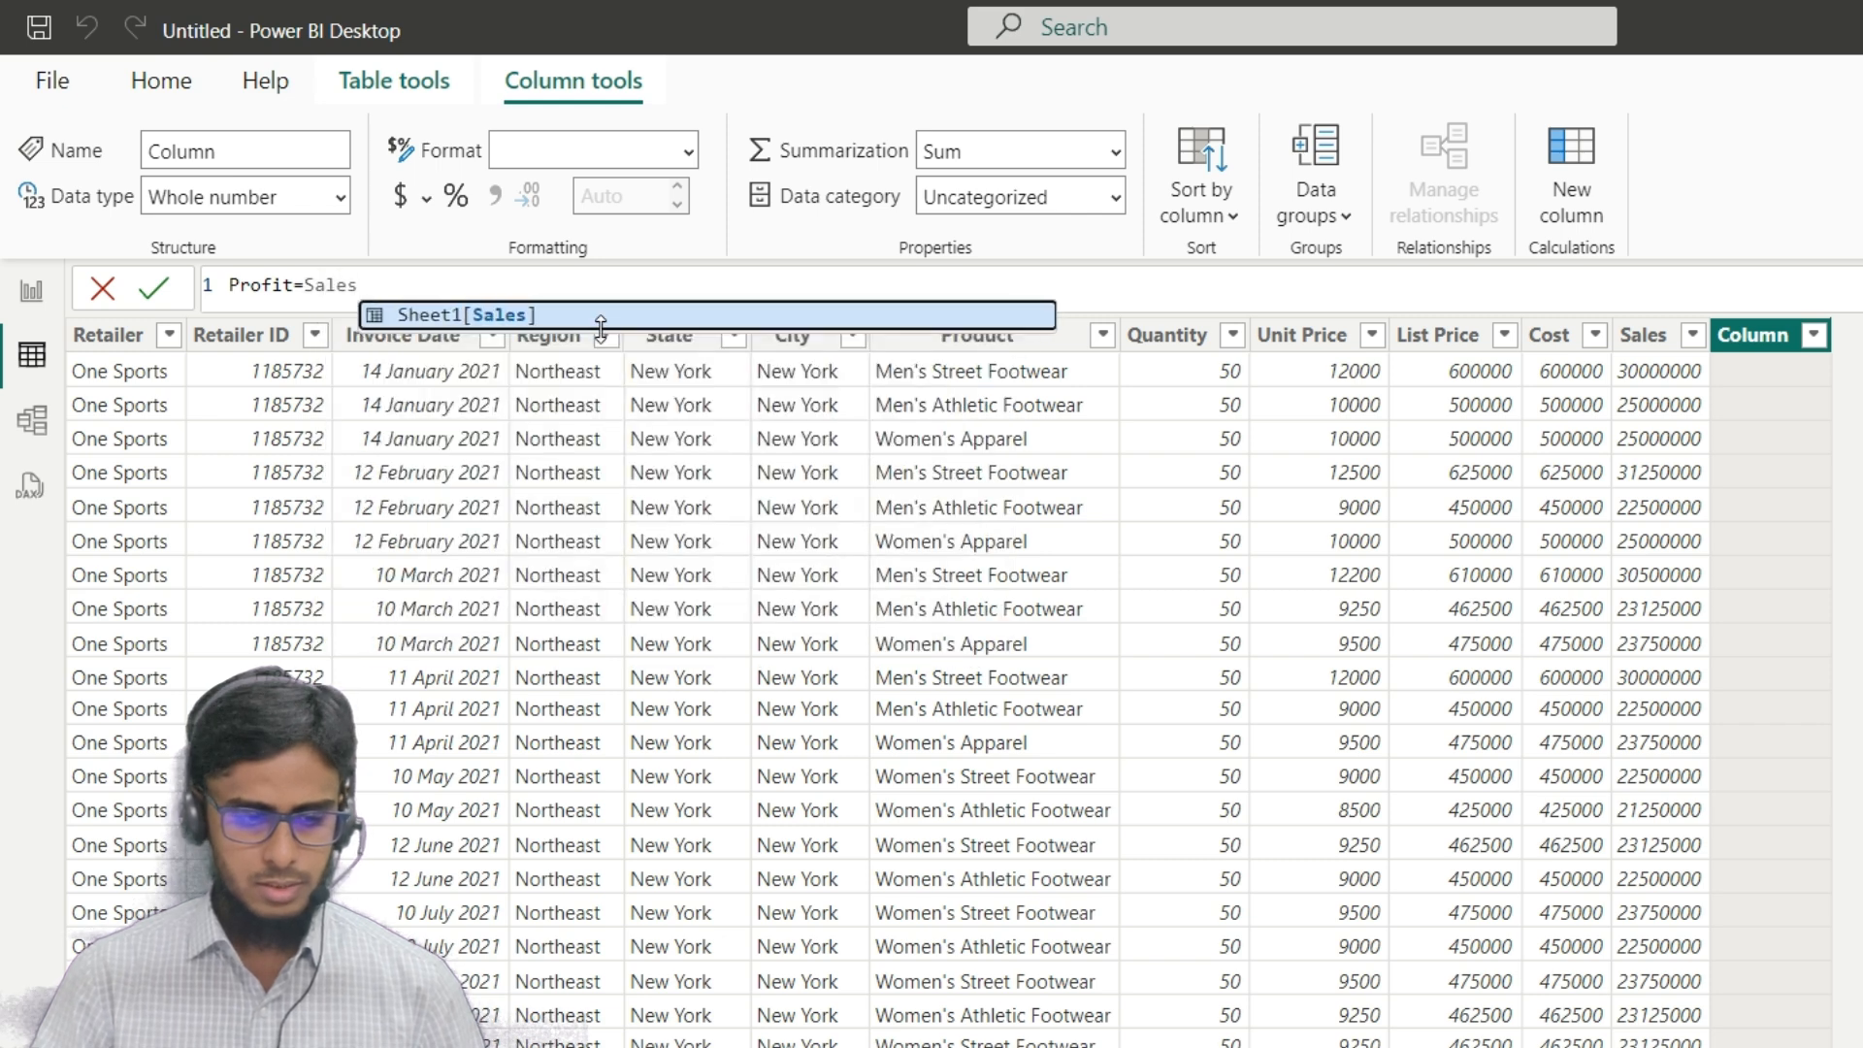
key("Tab")
type("-cost")
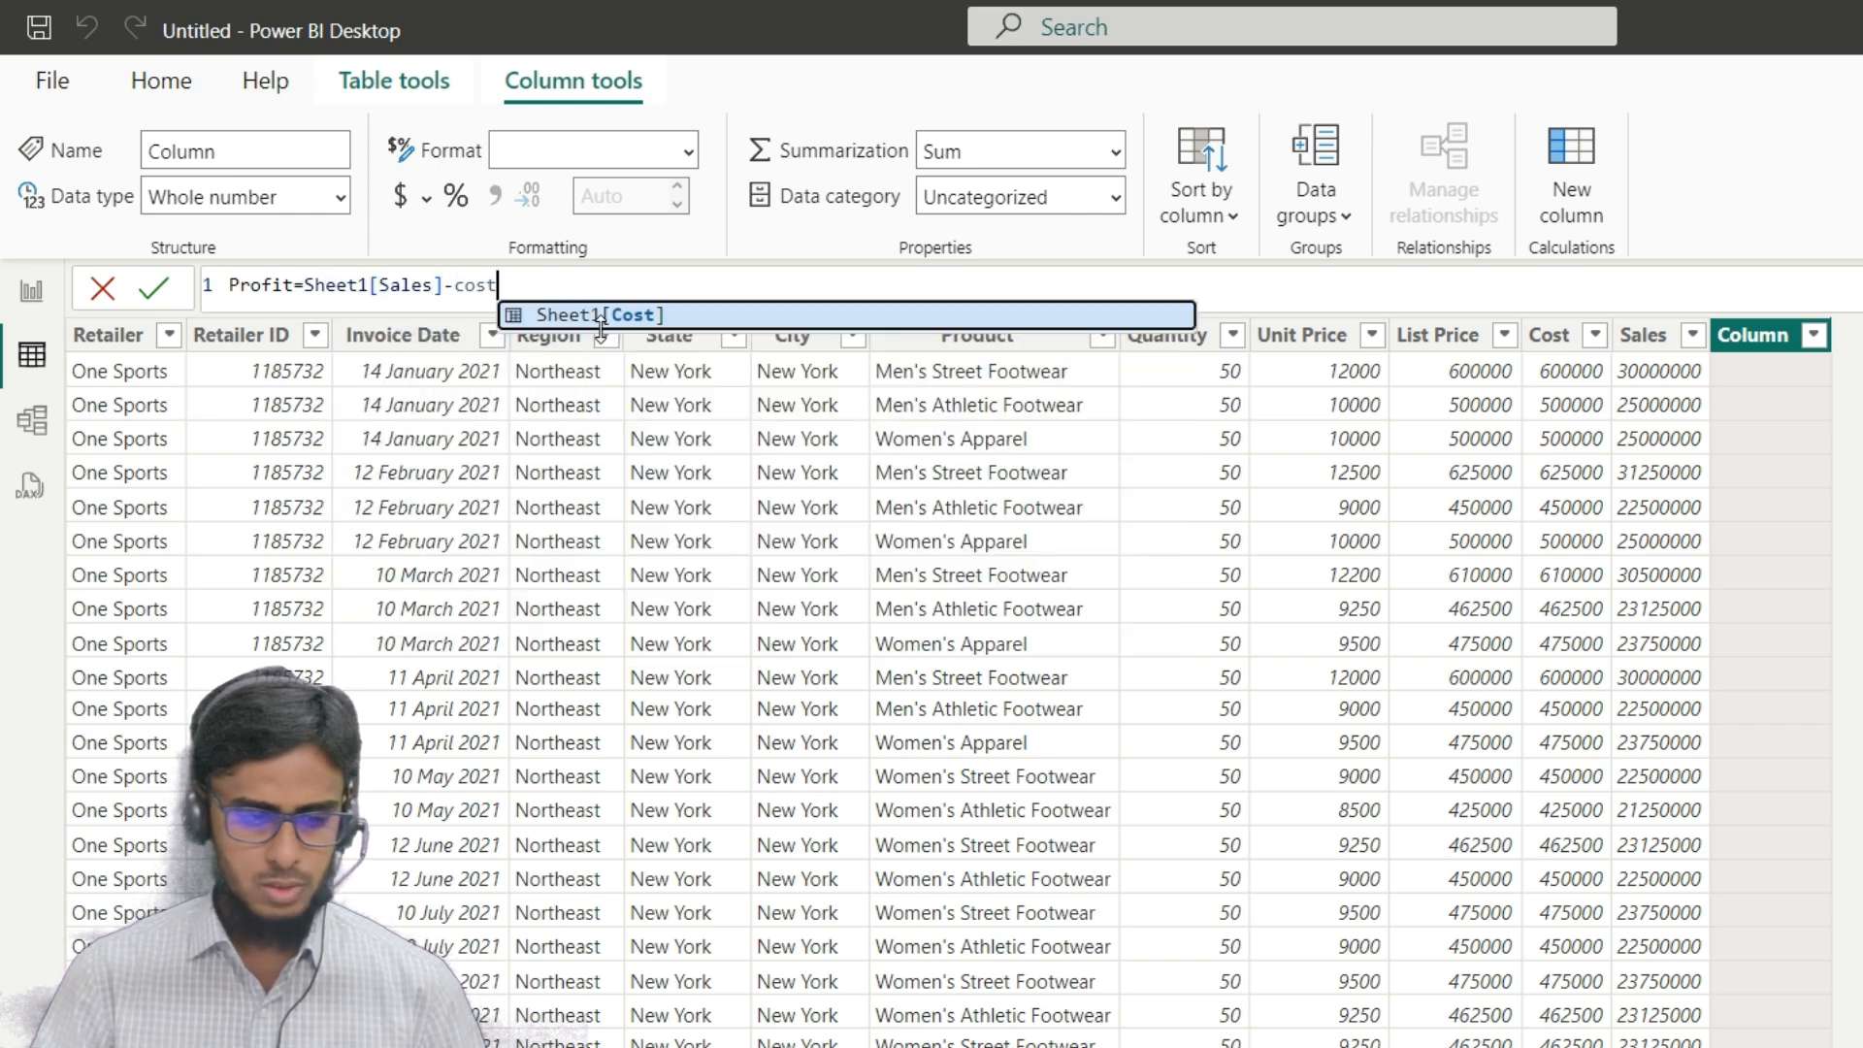
key("Tab")
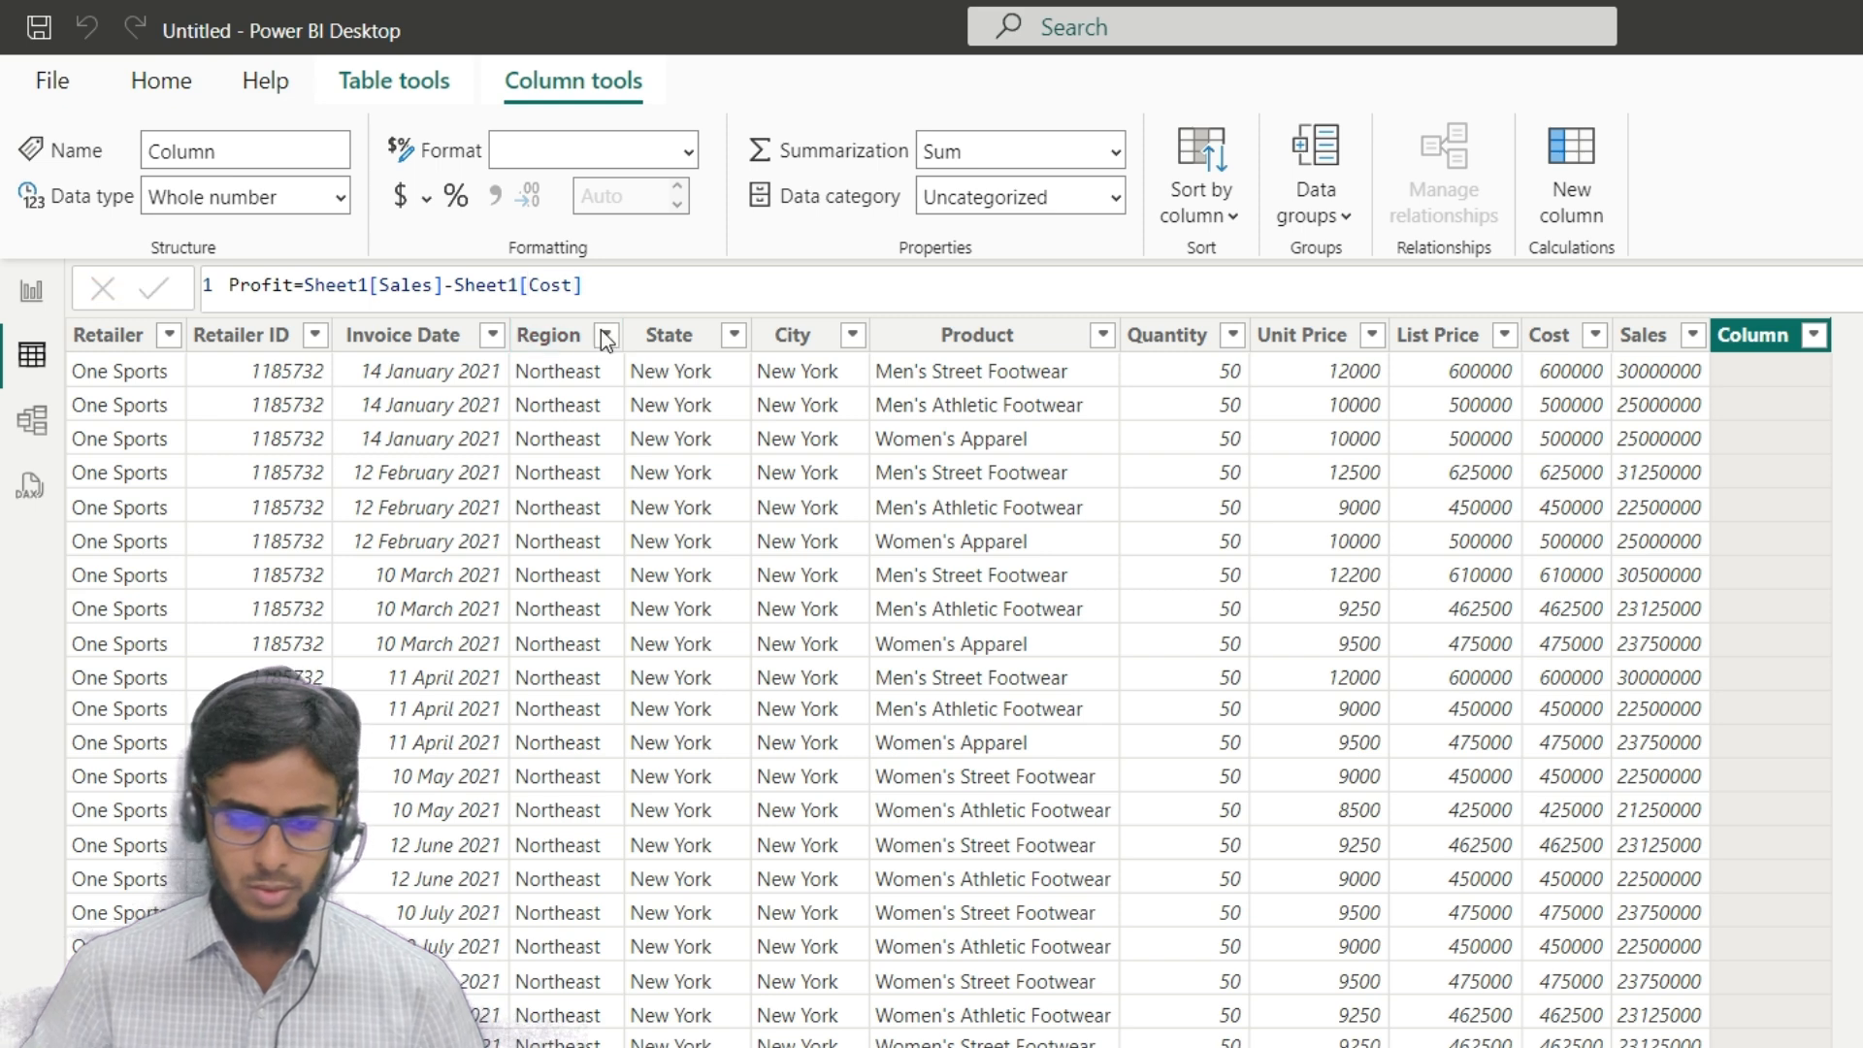
key("Return")
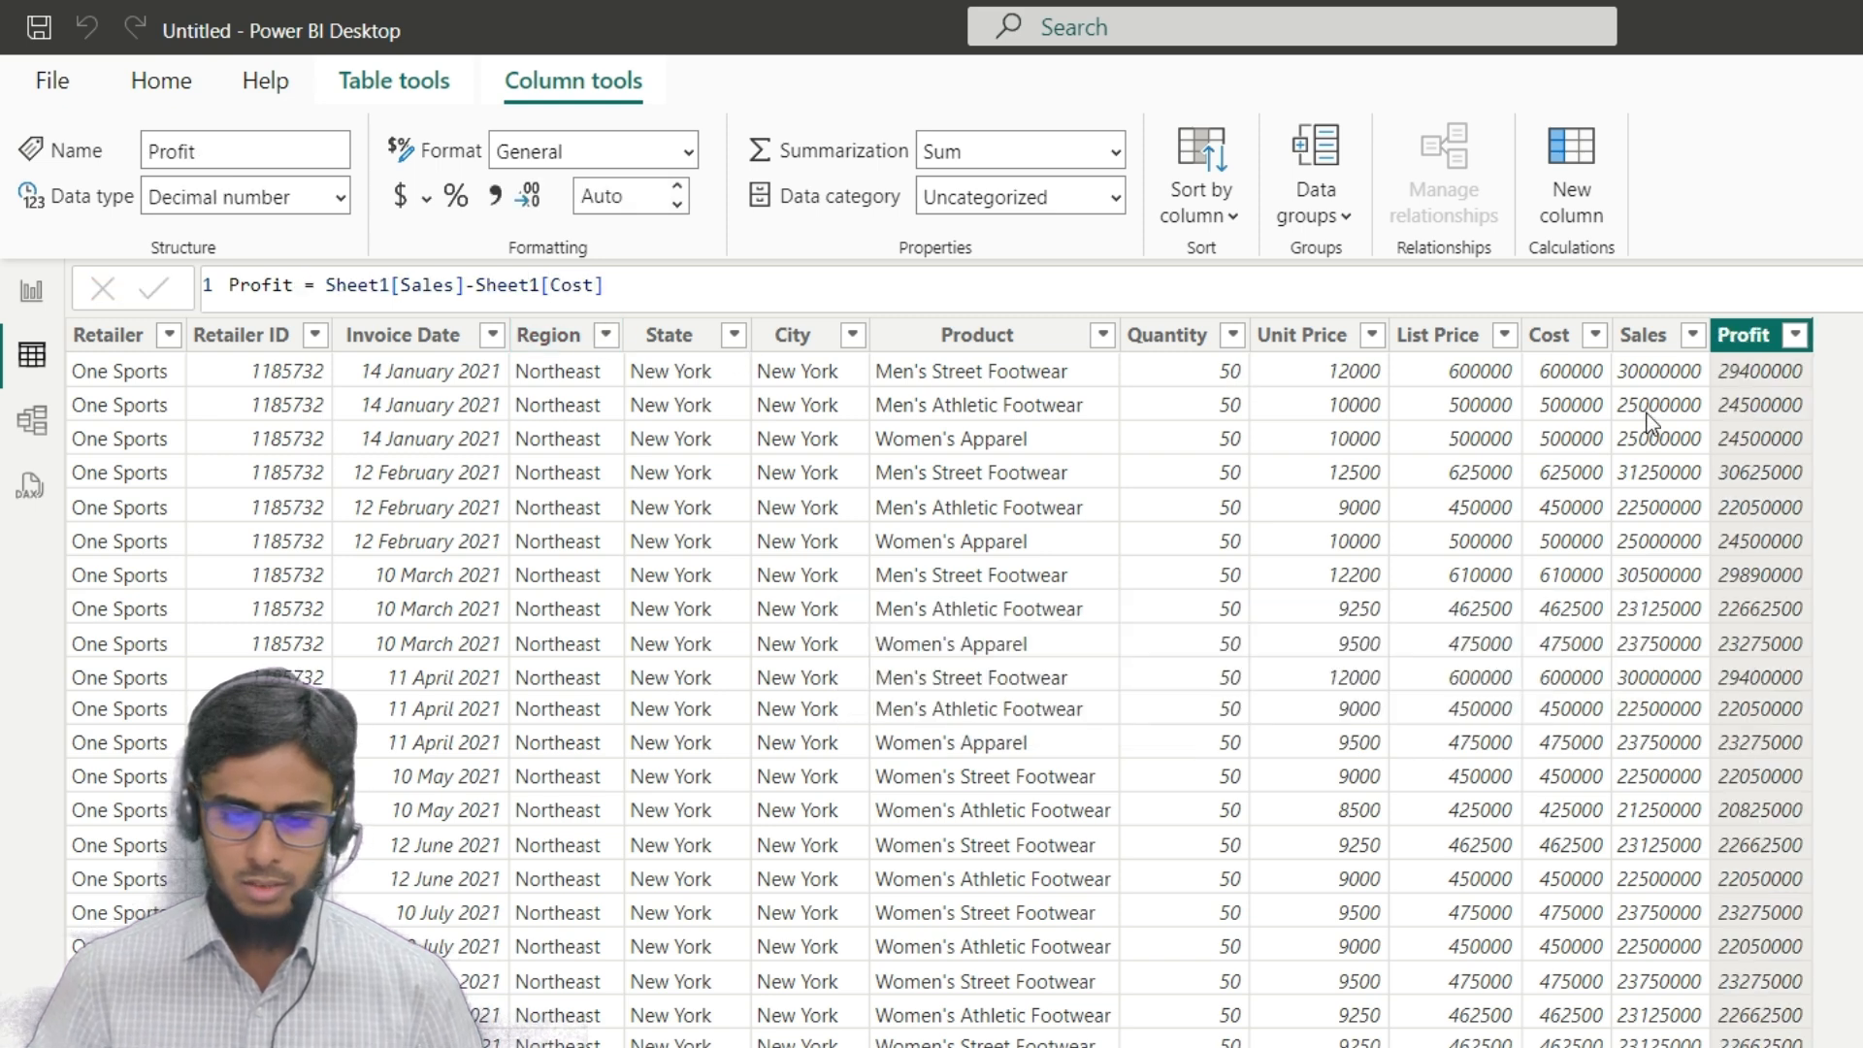